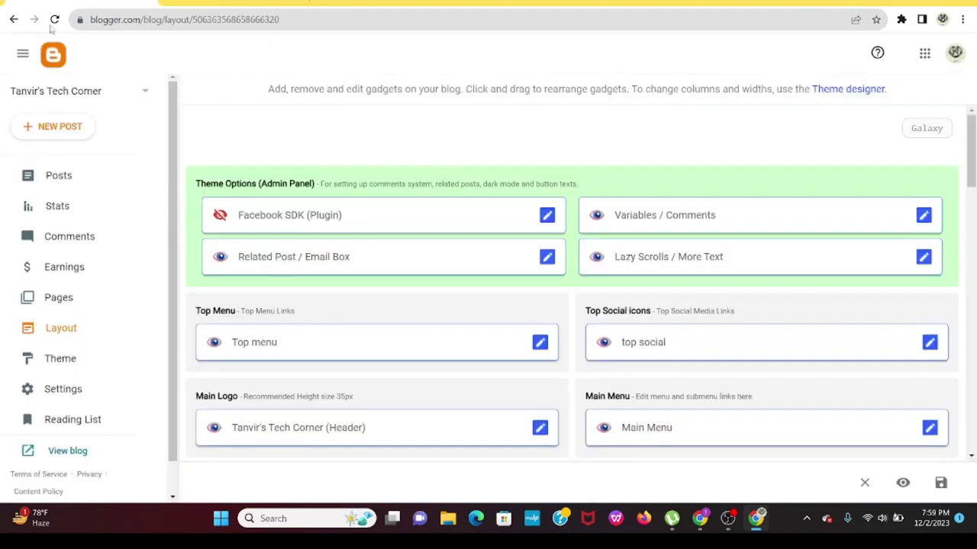
# Start creating a new blog and title it "meme generator"
pyautogui.click(42, 3)
pyautogui.click(74, 93)
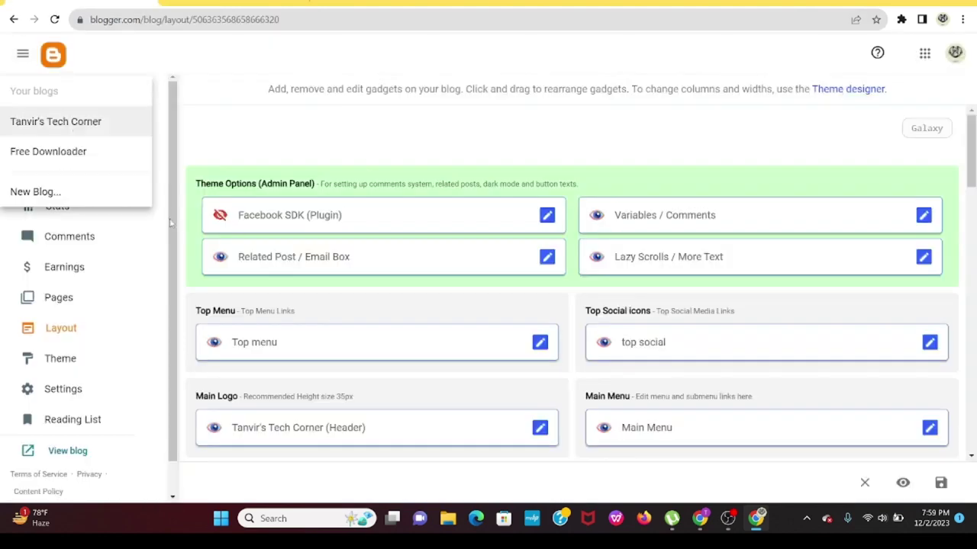
pyautogui.click(45, 192)
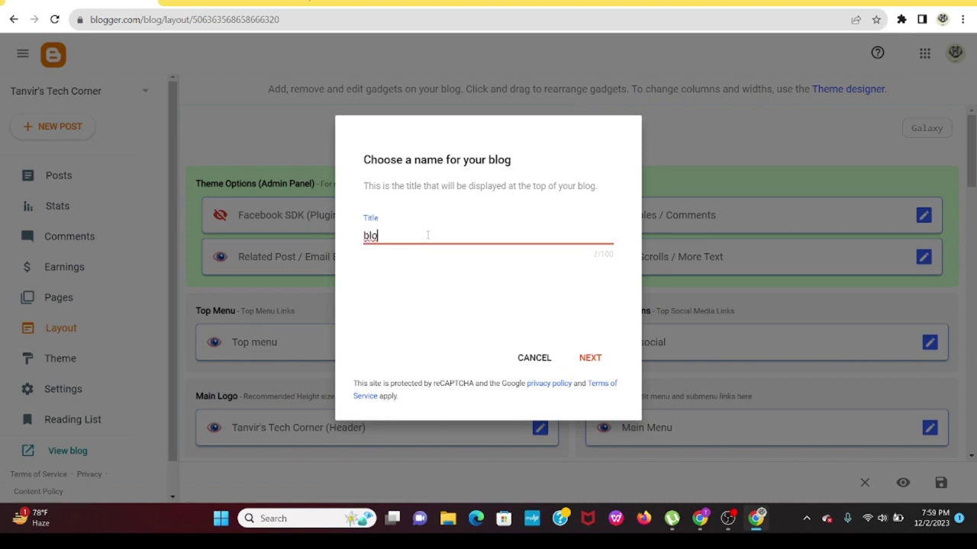
pyautogui.press('BackSpace')
pyautogui.press('BackSpace')
pyautogui.press('BackSpace')
pyautogui.write('meme gen')
pyautogui.click(589, 357)
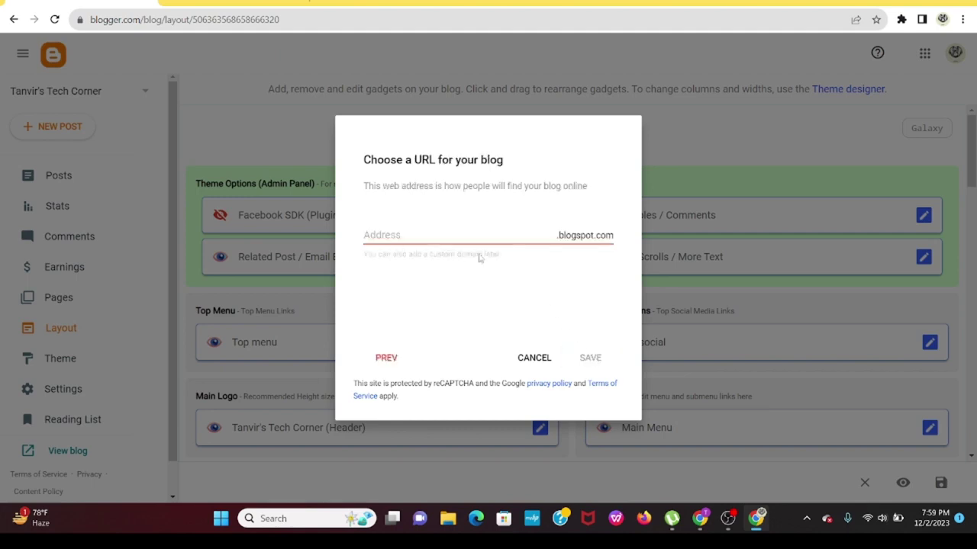
# Set the new blog's address to memegenerator007.blogspot.com, save the blog and close the dialog
pyautogui.write('meme')
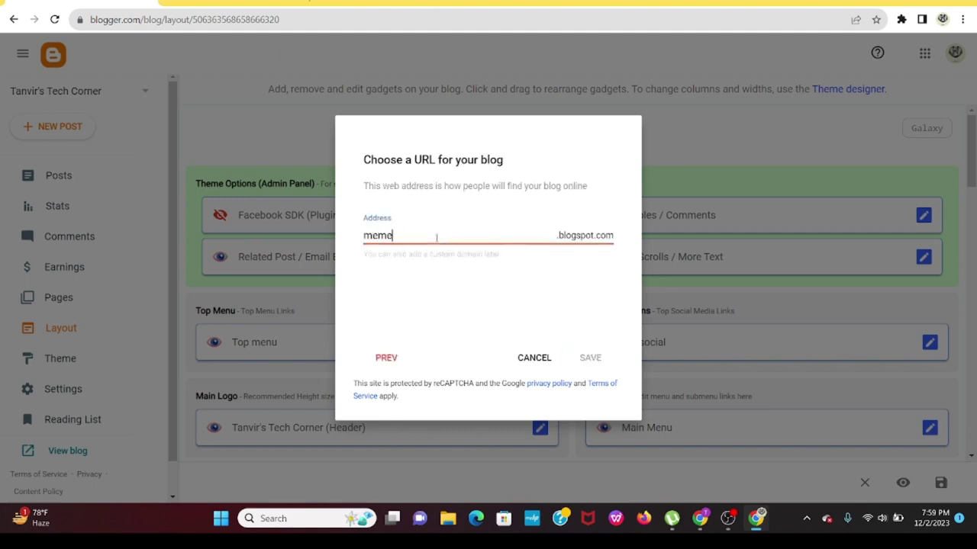
pyautogui.write('generator')
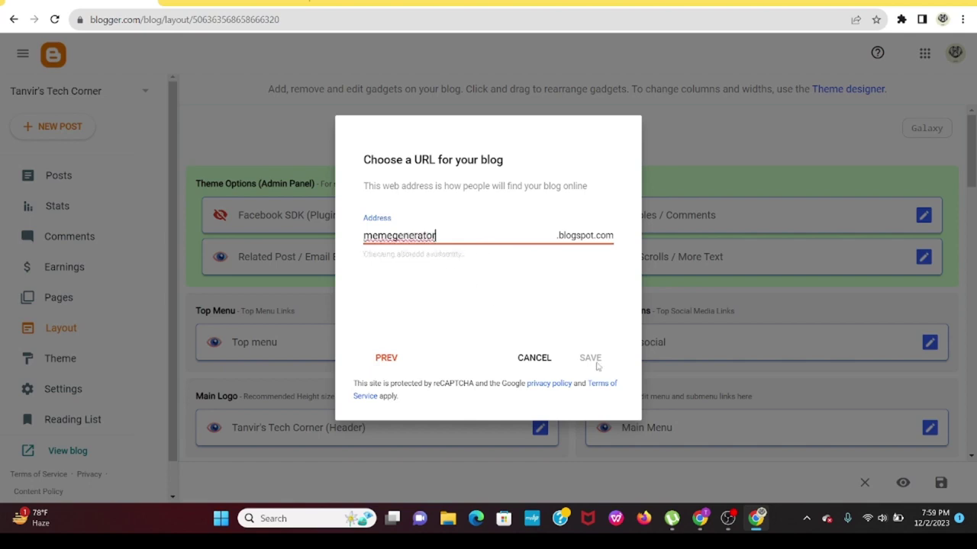
pyautogui.write('007')
pyautogui.click(590, 358)
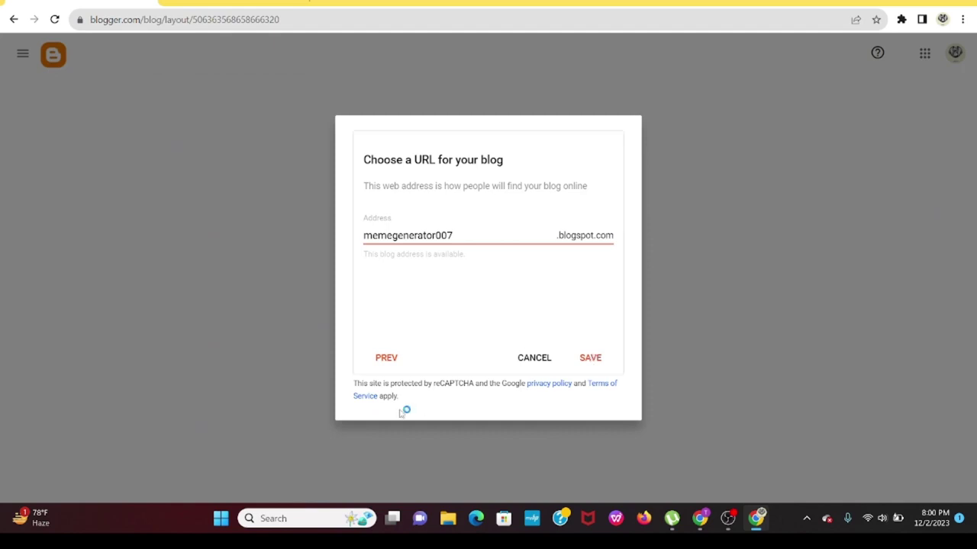
pyautogui.click(588, 358)
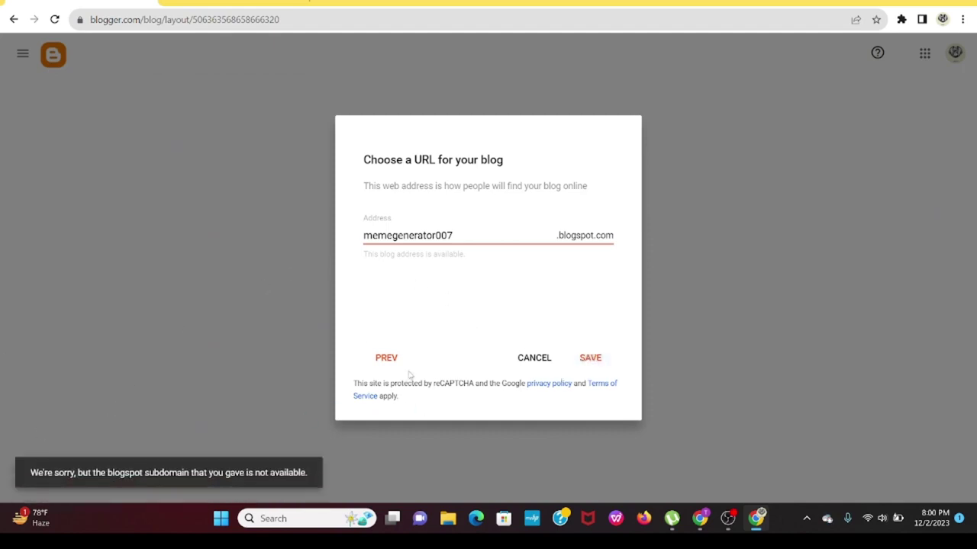
pyautogui.click(541, 359)
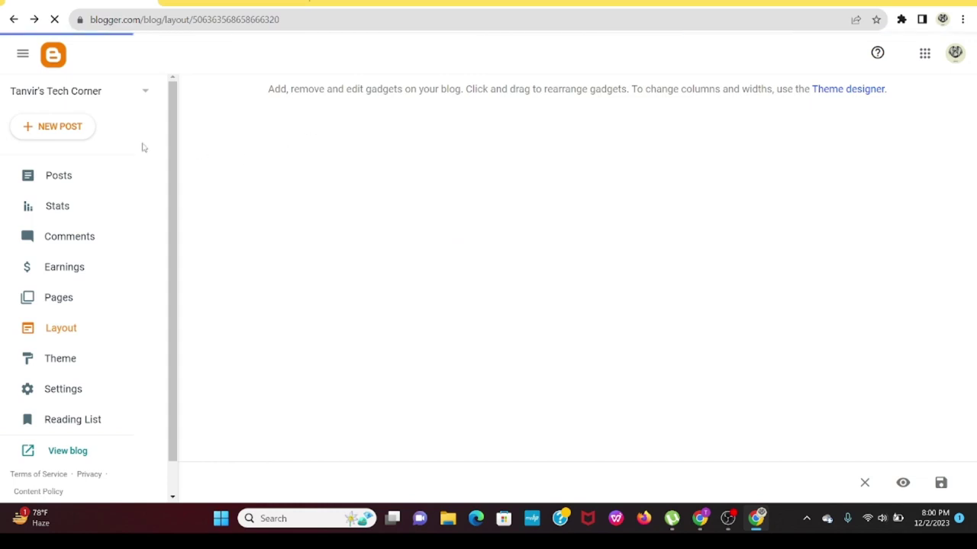
# Switch to the meme generator blog, view its live page, and return to its layout
pyautogui.click(41, 95)
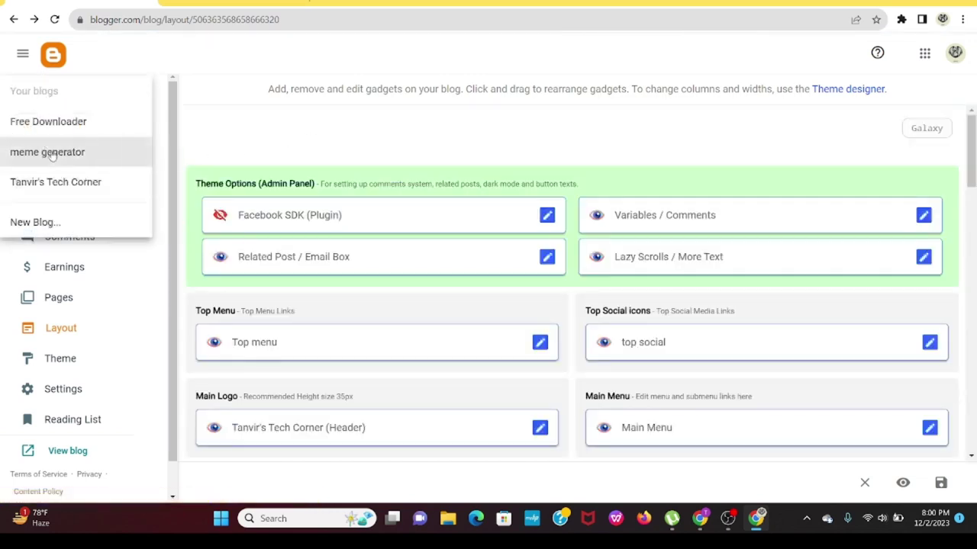
pyautogui.click(47, 152)
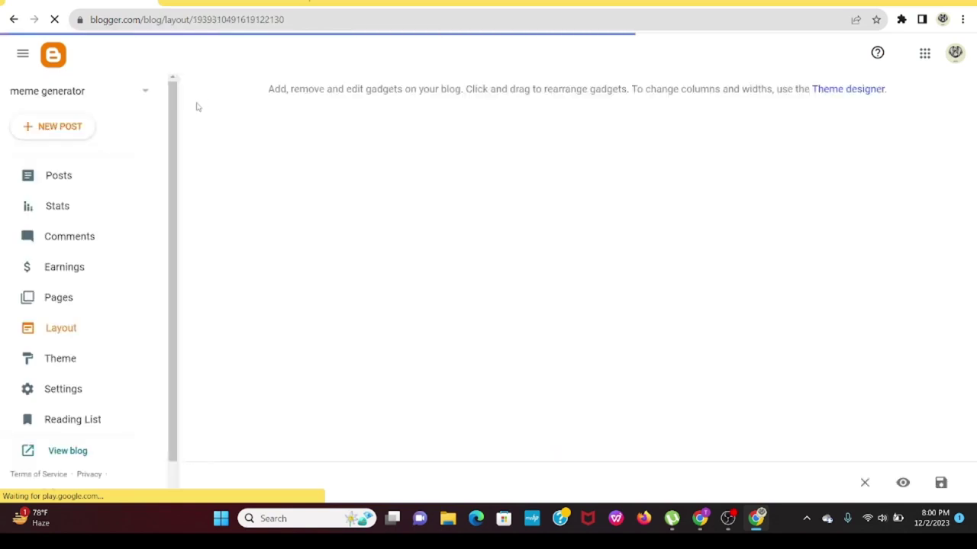
pyautogui.scroll(-1, 62, 298)
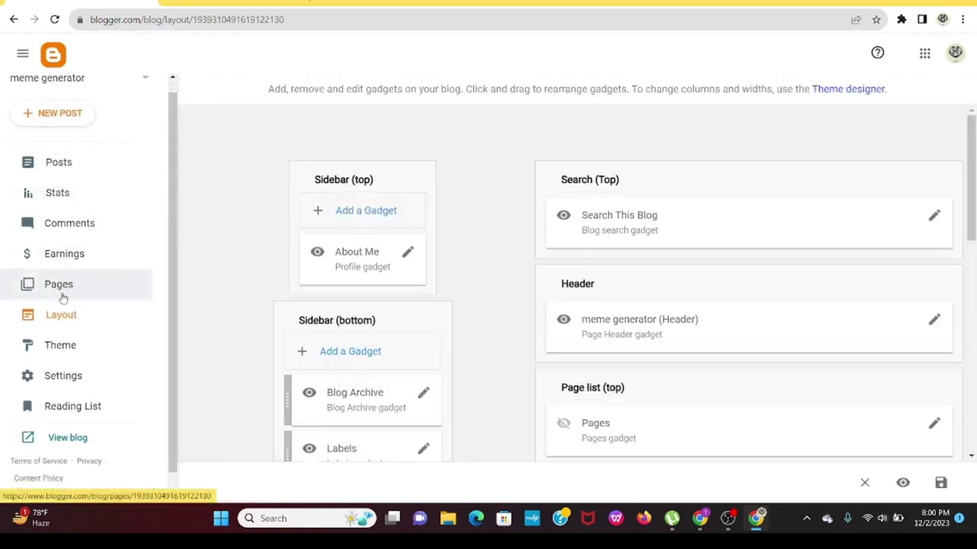
pyautogui.scroll(-1, 63, 298)
pyautogui.click(61, 416)
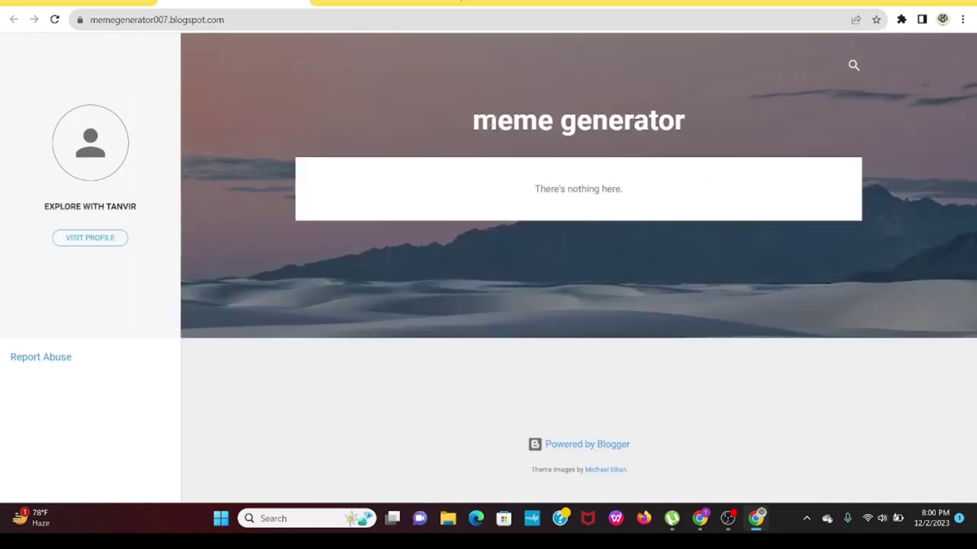
pyautogui.moveTo(460, 129); pyautogui.dragTo(709, 121)
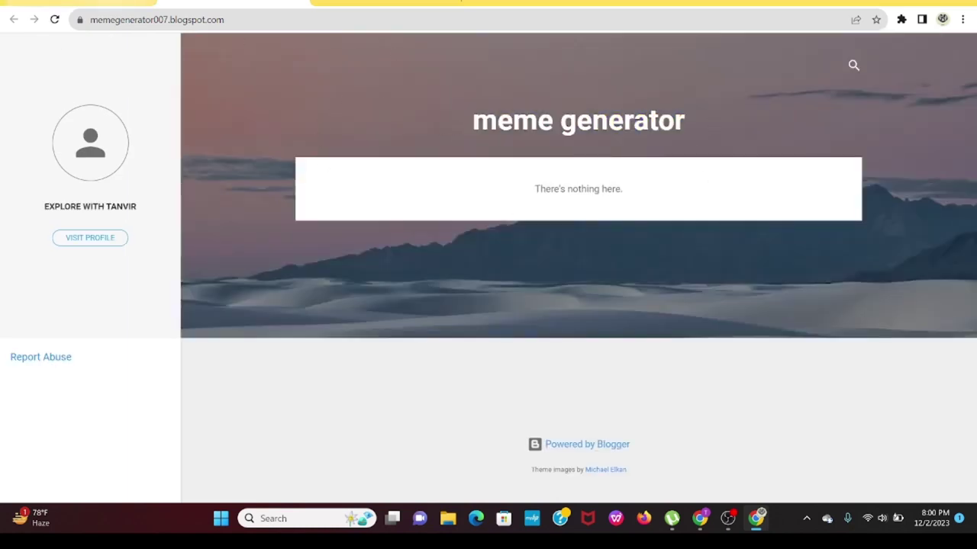
pyautogui.click(81, 2)
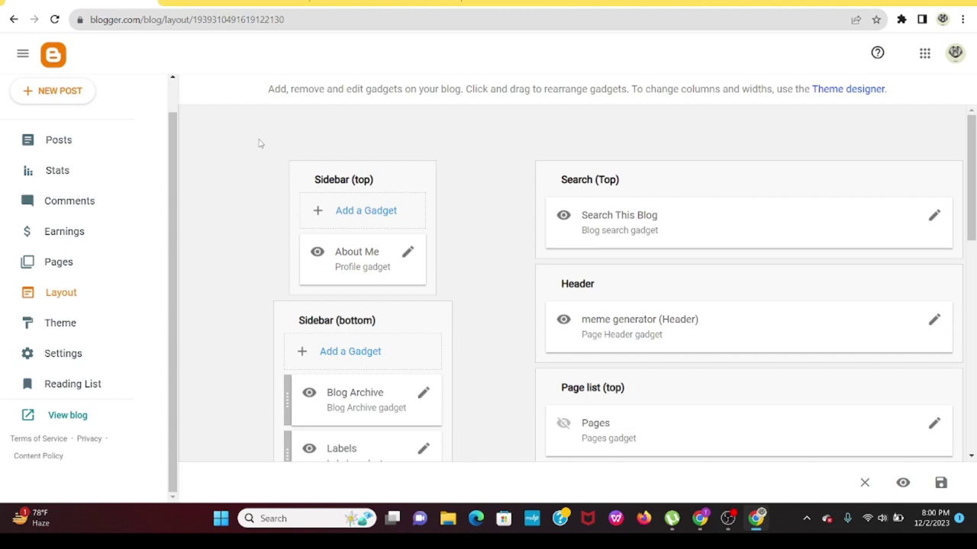
# Switch to the techcorners.xyz site, highlight its address, and come back from the ad page
pyautogui.click(385, 3)
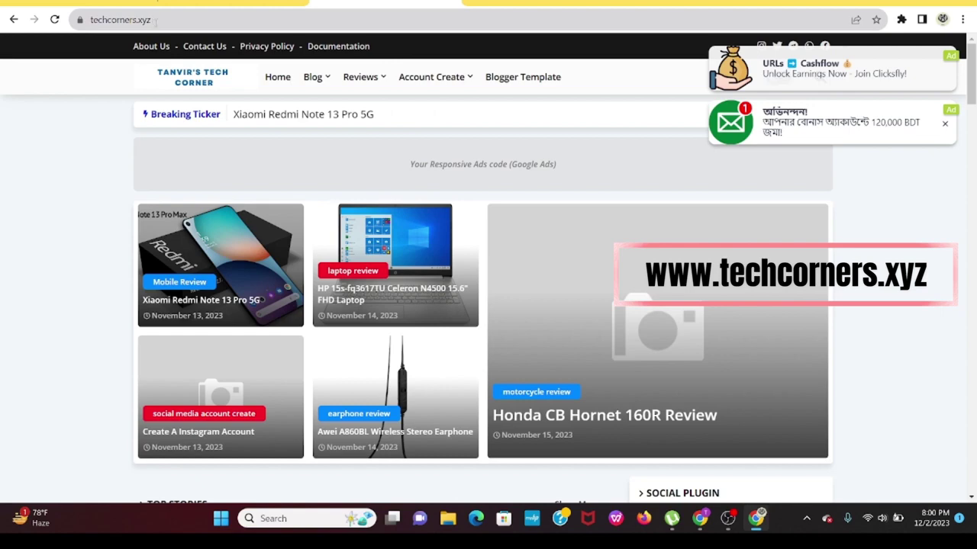
pyautogui.moveTo(155, 21); pyautogui.dragTo(90, 23)
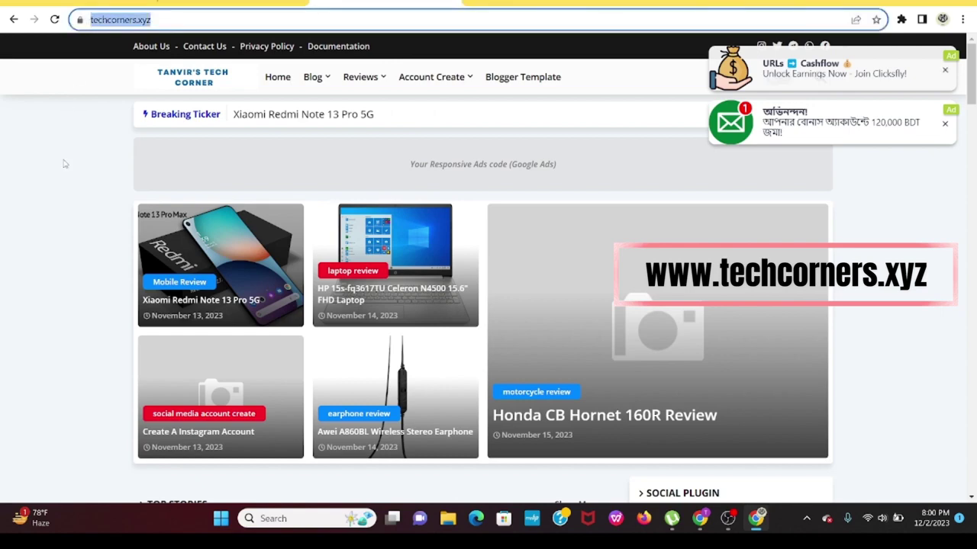
pyautogui.click(66, 163)
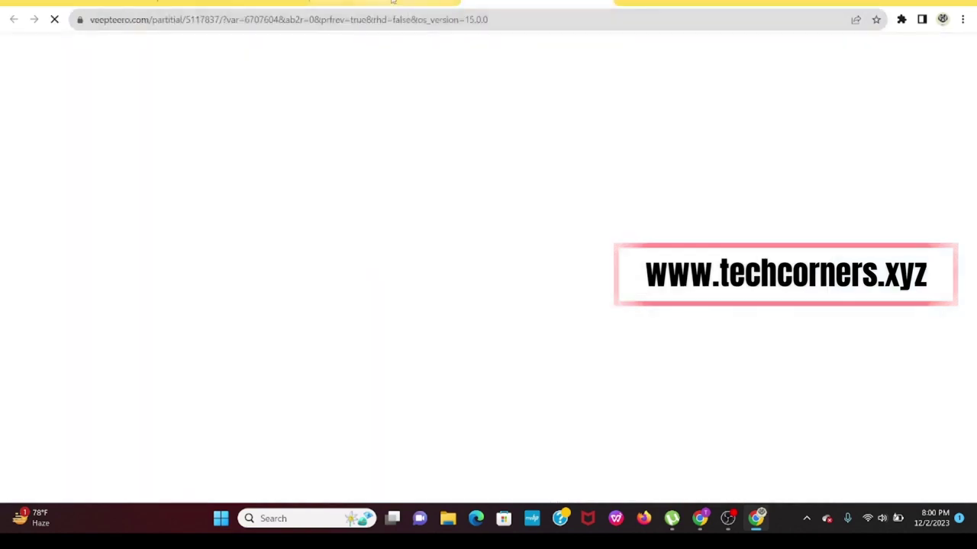
pyautogui.click(392, 1)
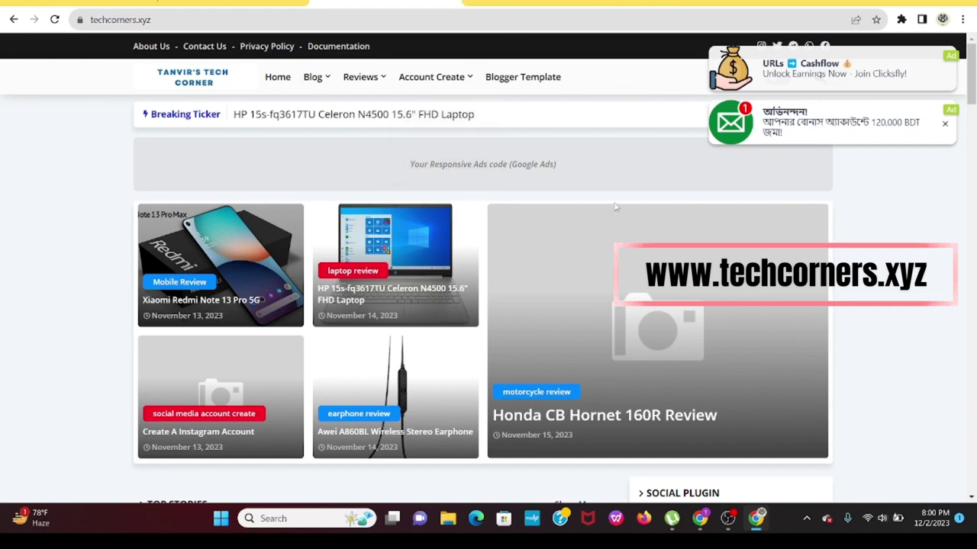
# Dismiss the ads covering the techcorners.xyz page and open its Blogger Template category
pyautogui.moveTo(365, 77)
pyautogui.scroll(-1, 439, 125)
pyautogui.scroll(1, 439, 125)
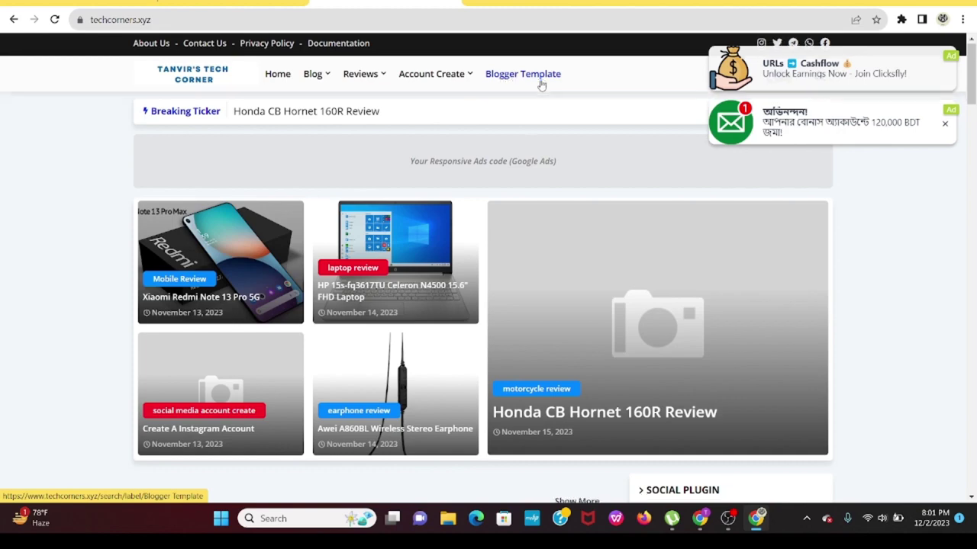
pyautogui.scroll(5, 541, 87)
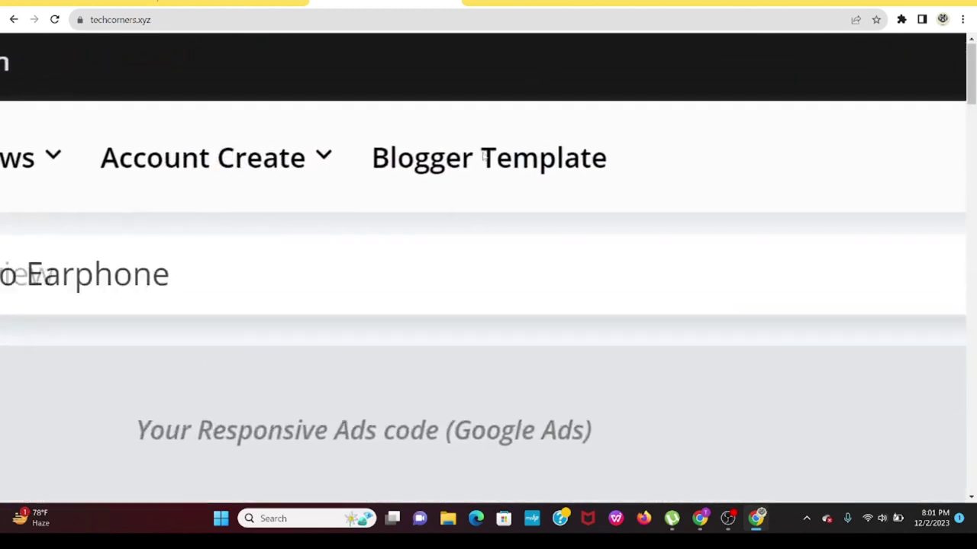
pyautogui.scroll(-5, 486, 161)
pyautogui.scroll(-3, 489, 163)
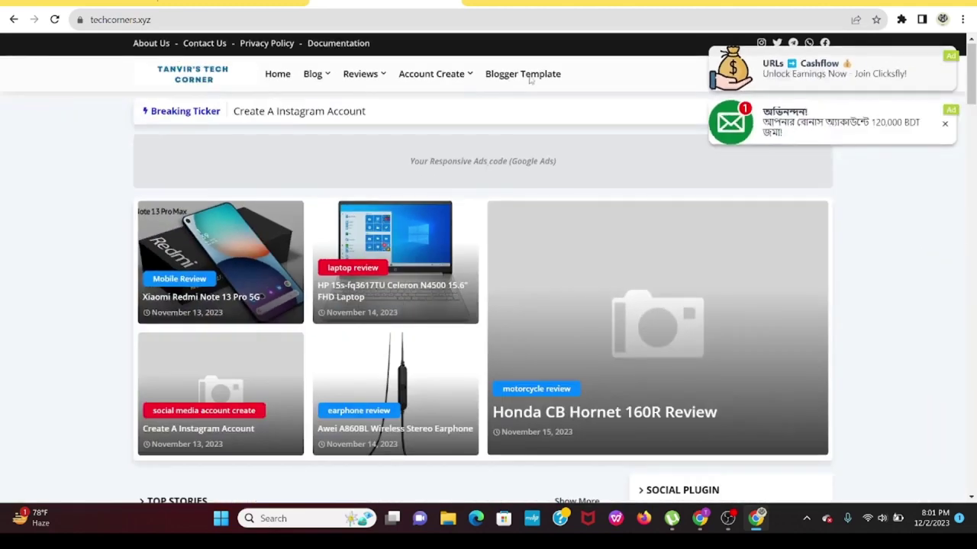
pyautogui.click(945, 74)
pyautogui.click(945, 73)
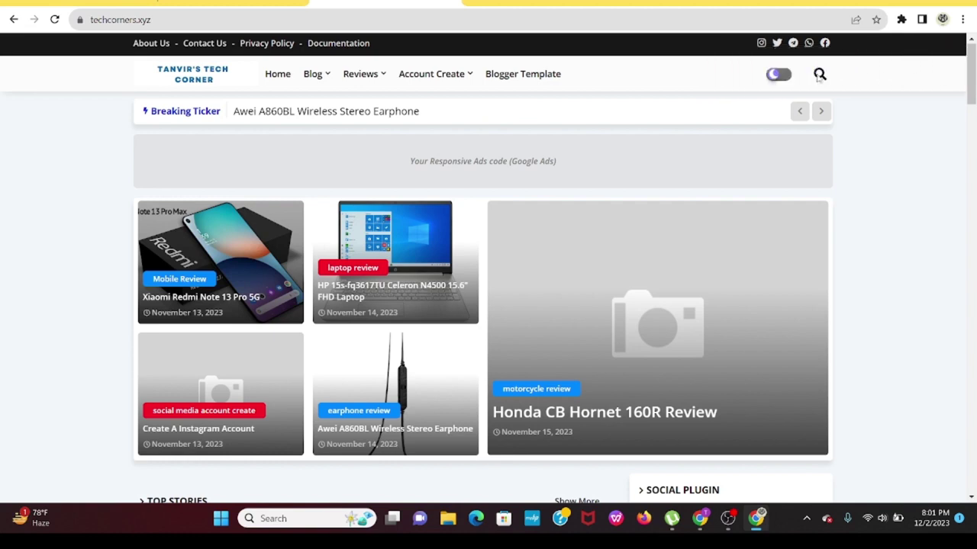
pyautogui.scroll(1, 824, 78)
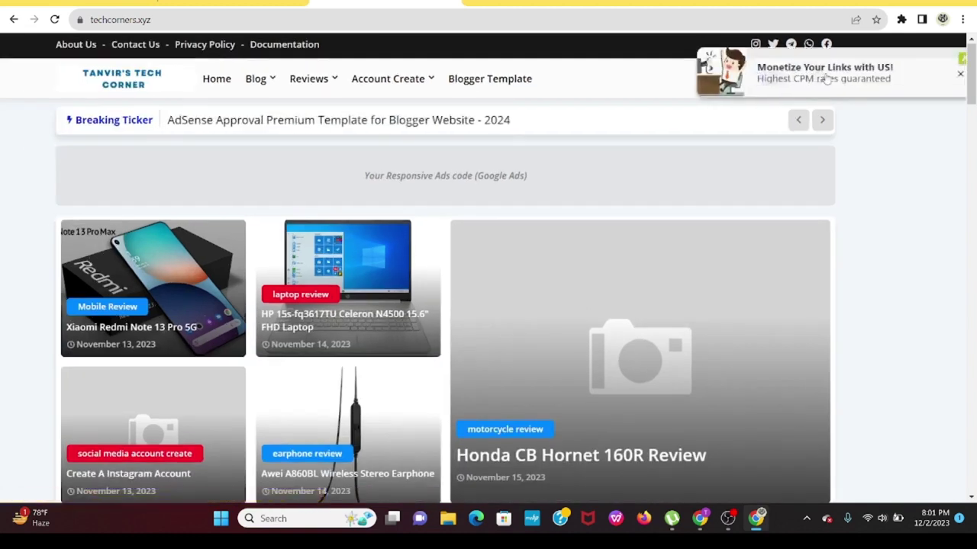
pyautogui.click(960, 74)
pyautogui.scroll(-1, 763, 103)
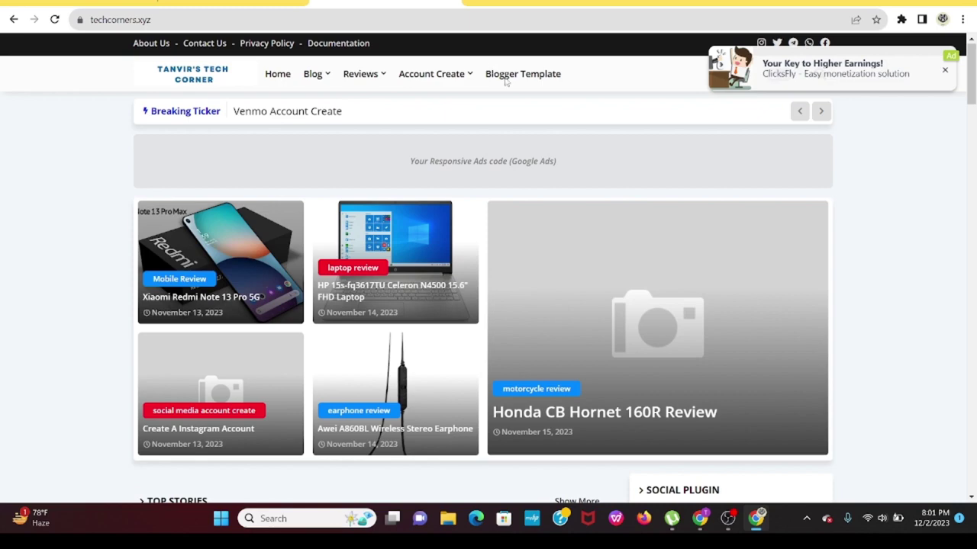
pyautogui.click(505, 82)
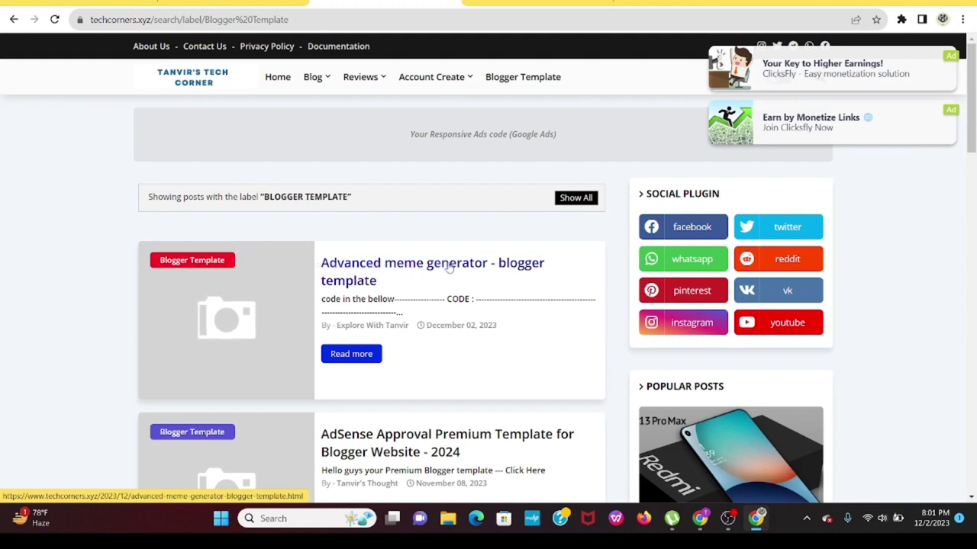
# Open the "Advanced meme generator - blogger template" post and look through its CODE section
pyautogui.click(353, 281)
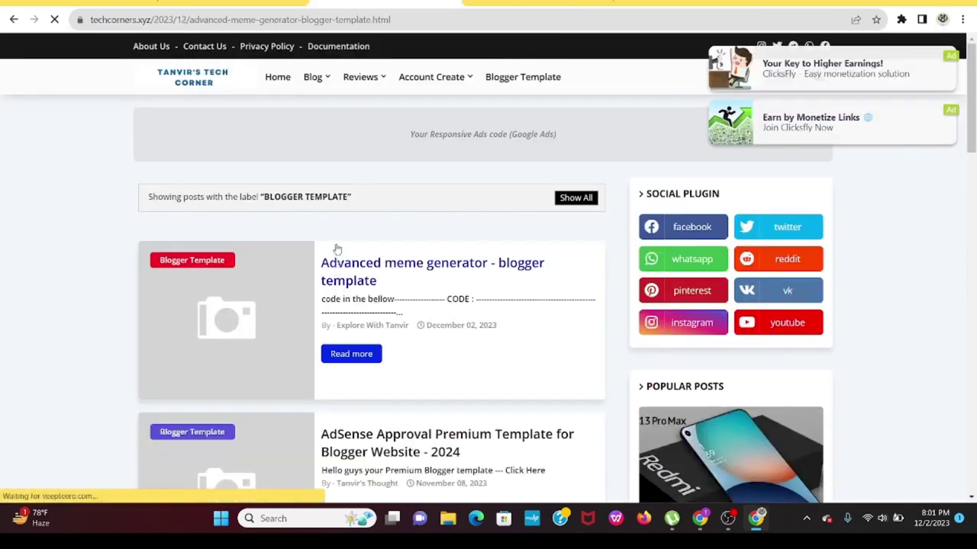
pyautogui.scroll(-2, 283, 283)
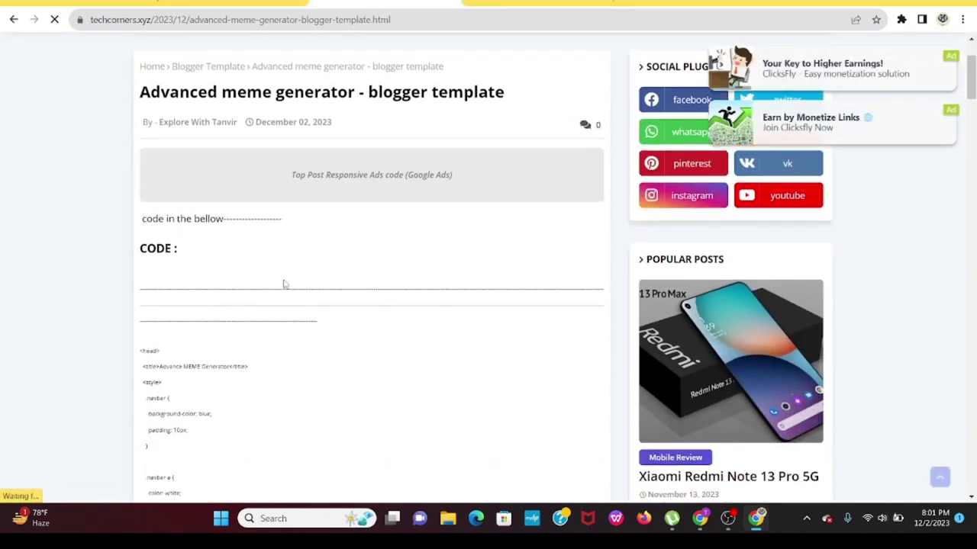
pyautogui.scroll(-1, 373, 203)
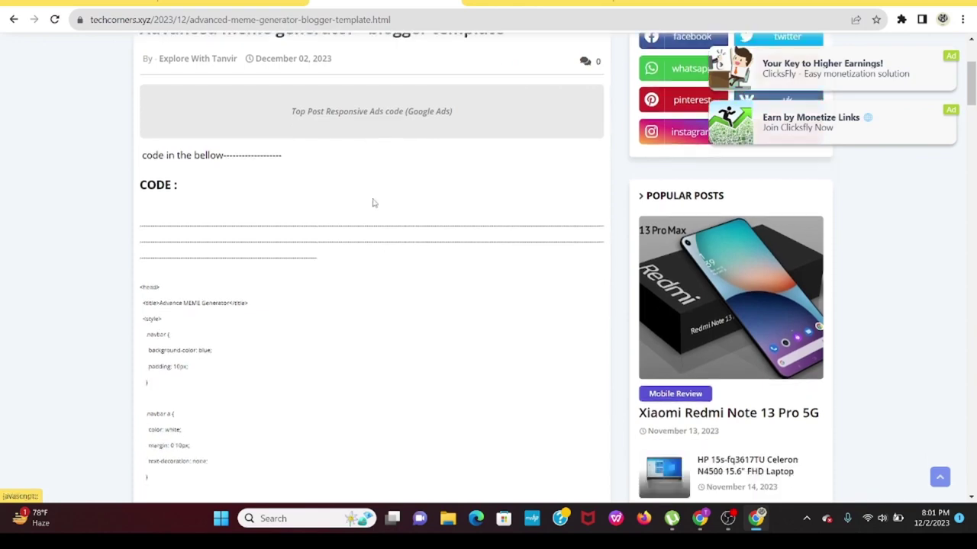
pyautogui.scroll(-1, 373, 203)
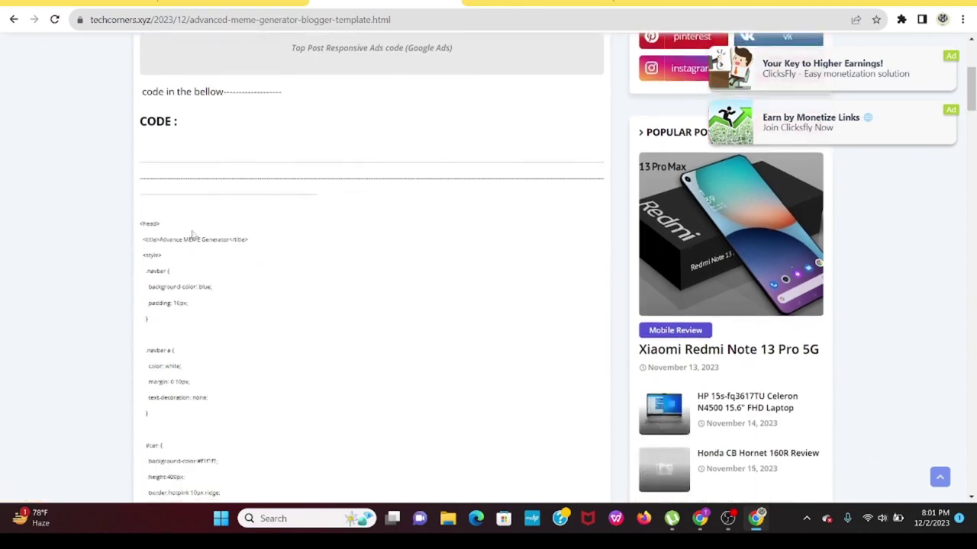
pyautogui.scroll(3, 193, 235)
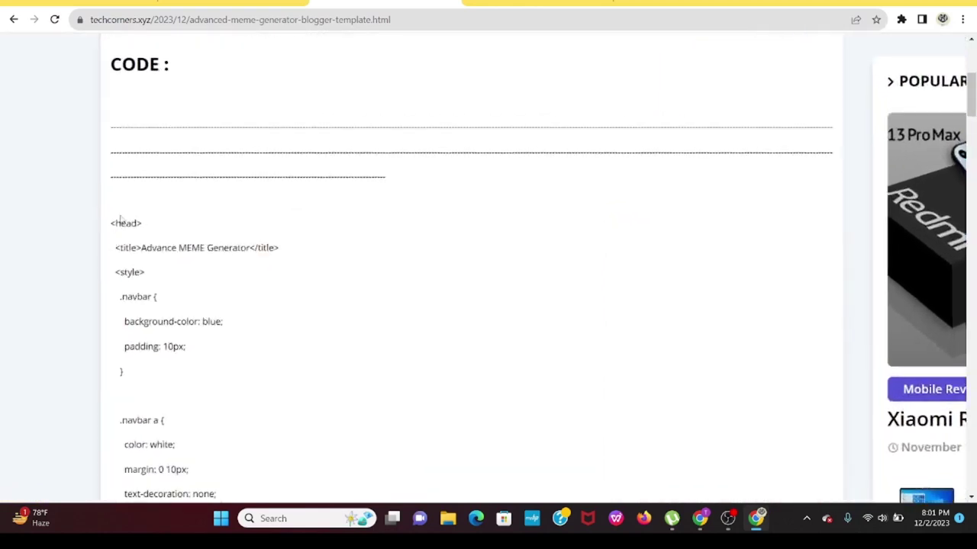
pyautogui.scroll(-2, 152, 254)
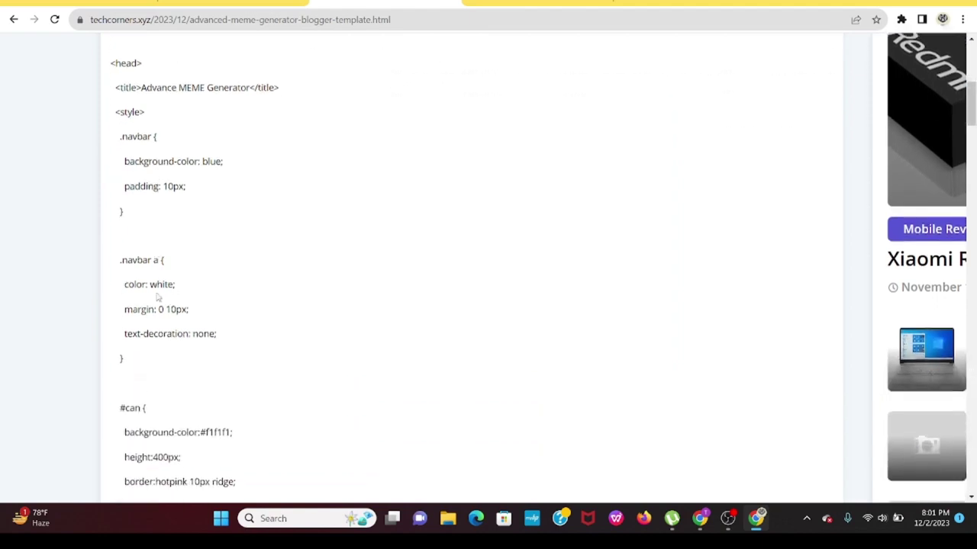
pyautogui.scroll(6, 172, 291)
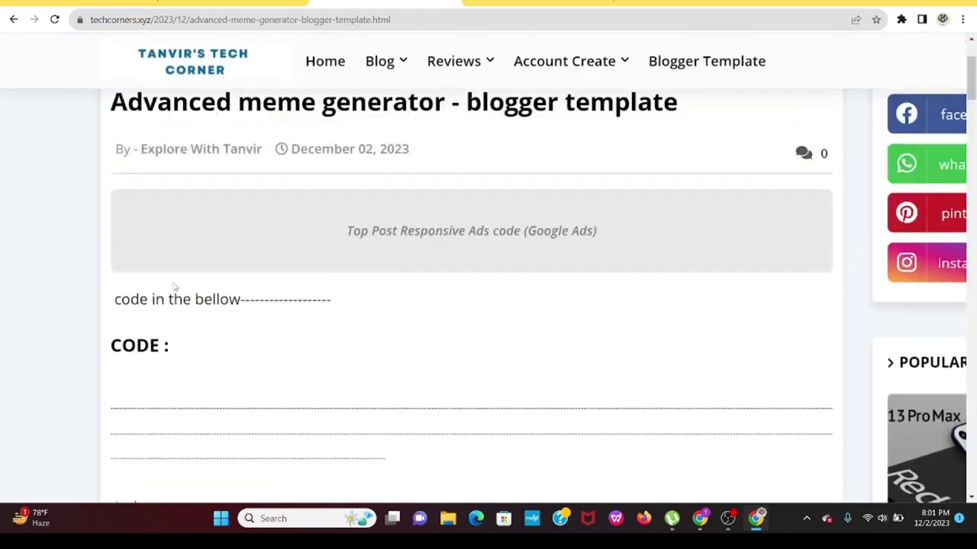
# Select the post's entire template code, from the opening <head> tag through the closing </html> tag
pyautogui.scroll(-3, 172, 293)
pyautogui.click(113, 314)
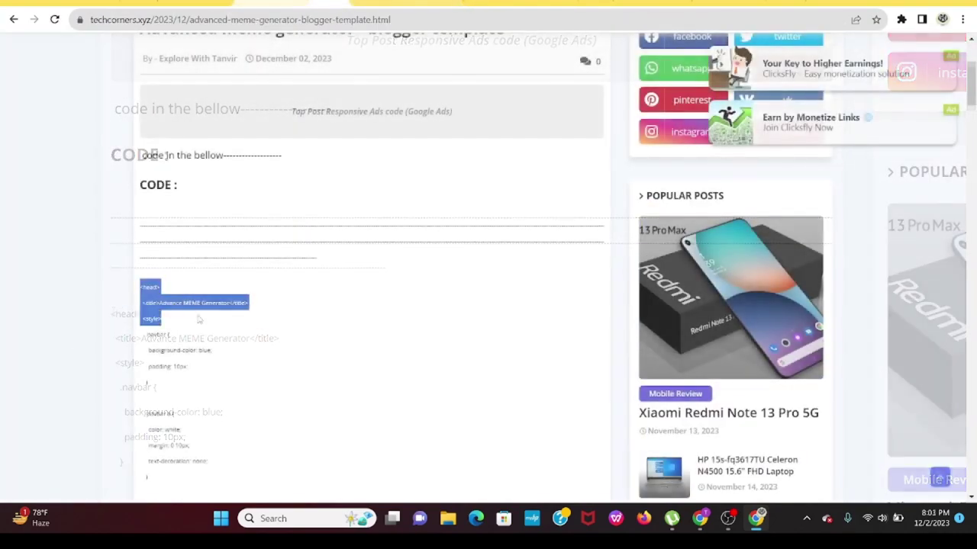
pyautogui.moveTo(198, 319); pyautogui.dragTo(217, 531)
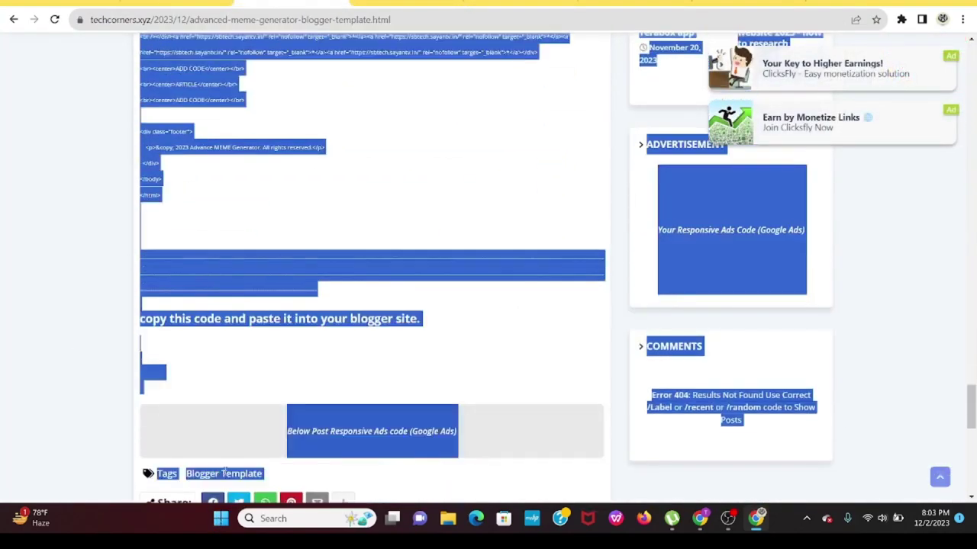
pyautogui.moveTo(224, 471); pyautogui.dragTo(188, 213)
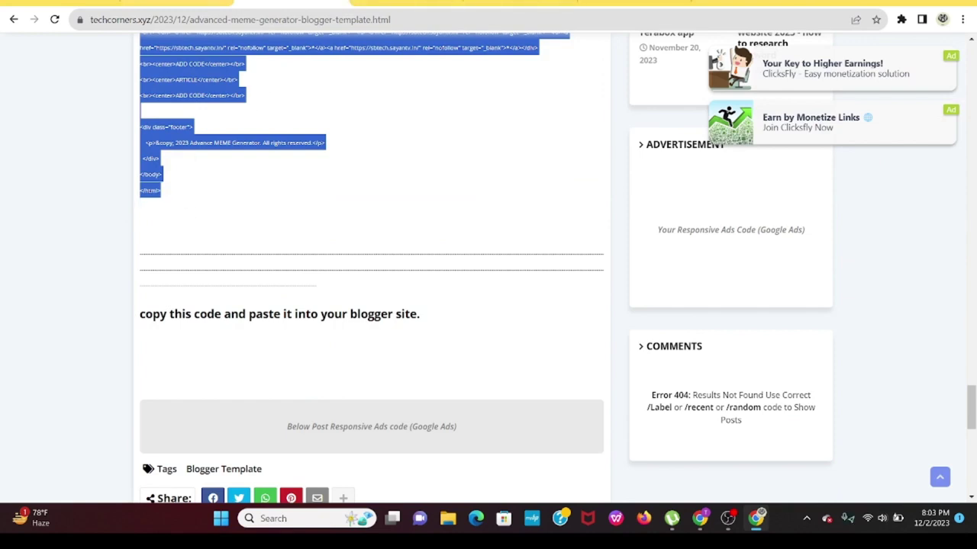
# Return to Blogger and switch the meme generator blog's theme to the first-generation classic theme without a backup
pyautogui.click(176, 3)
pyautogui.click(76, 3)
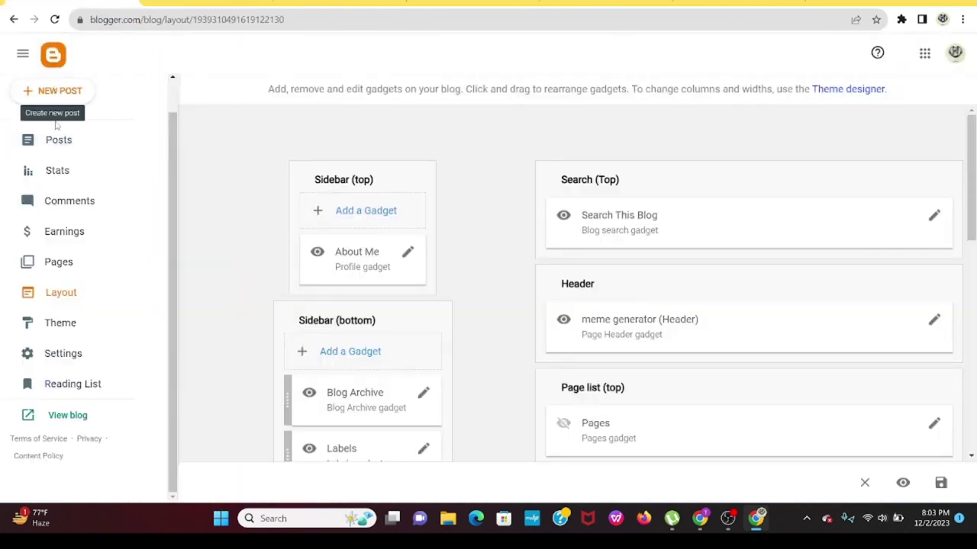
pyautogui.click(74, 325)
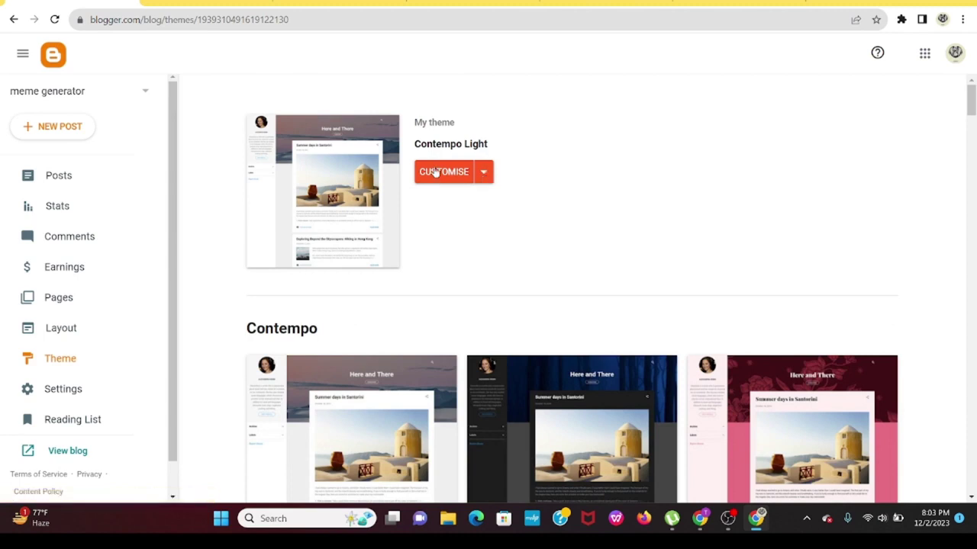
pyautogui.click(482, 173)
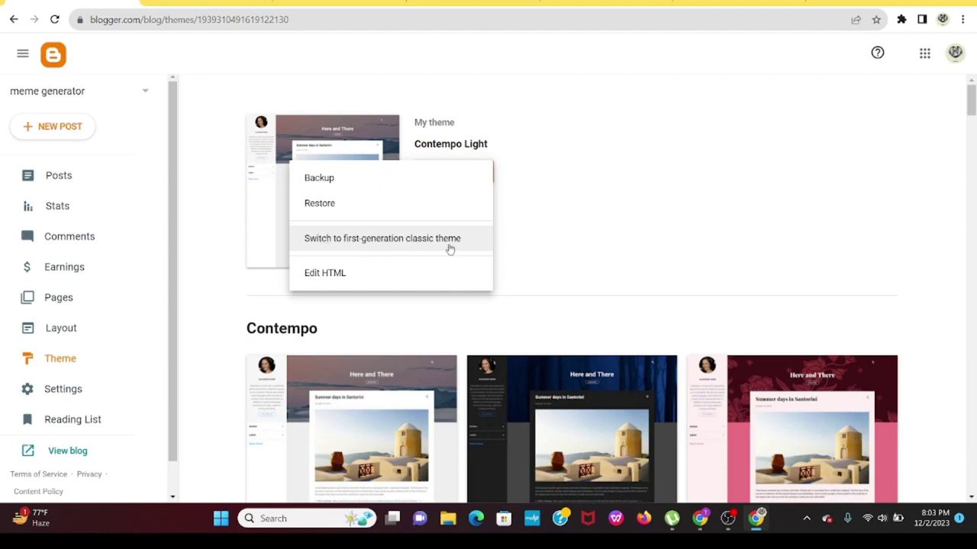
pyautogui.click(390, 248)
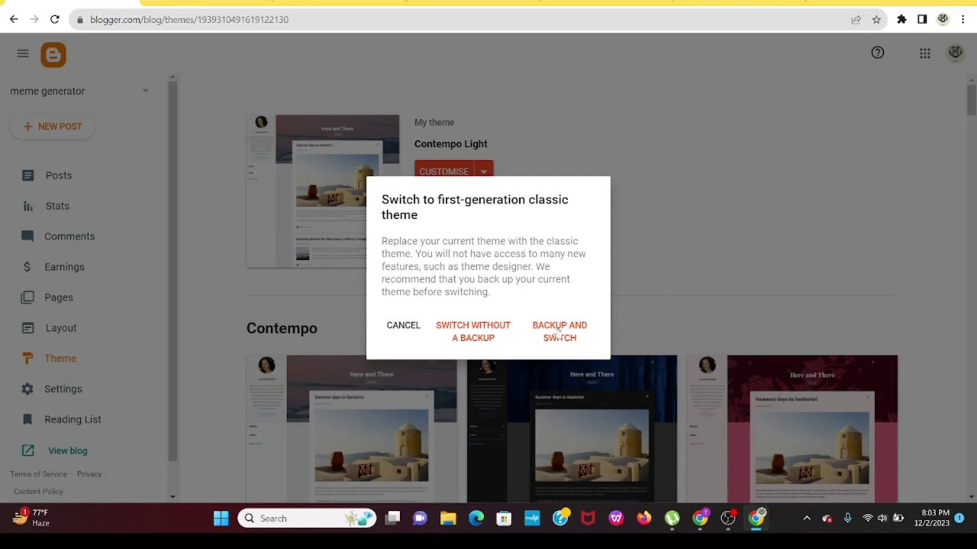
pyautogui.click(485, 328)
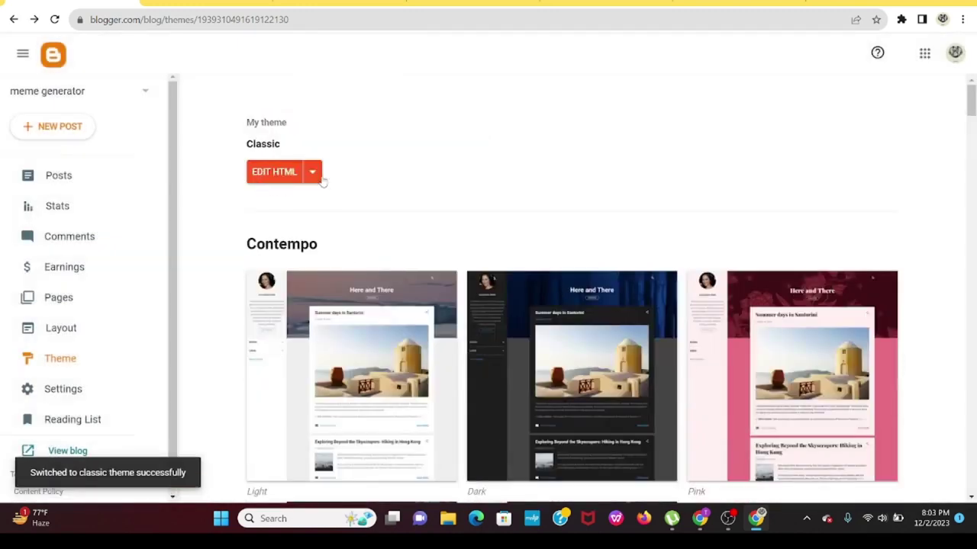
pyautogui.click(314, 173)
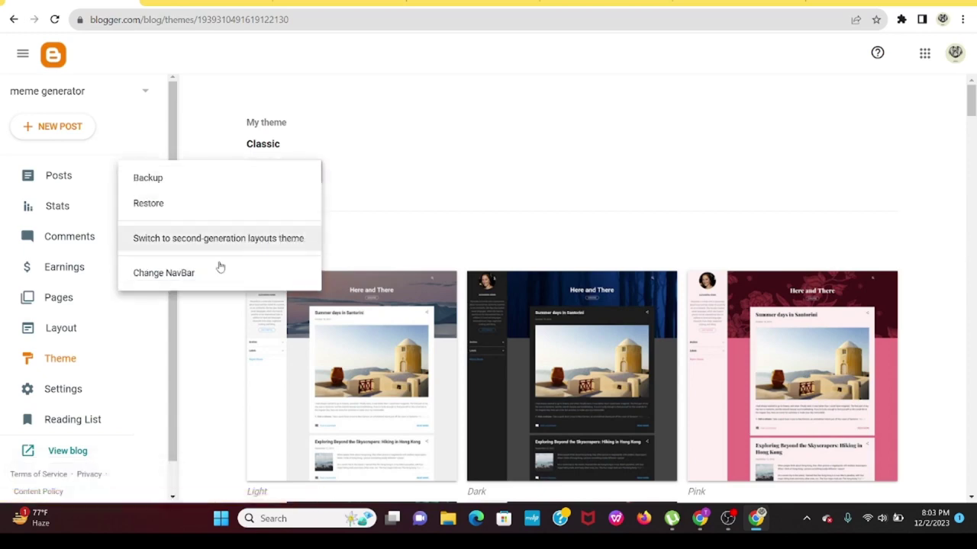
pyautogui.click(193, 276)
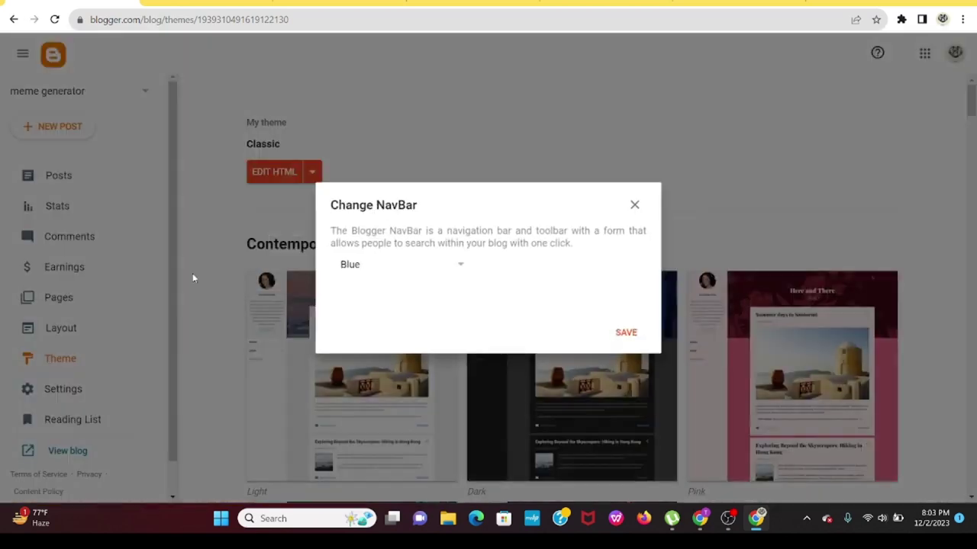
pyautogui.click(388, 273)
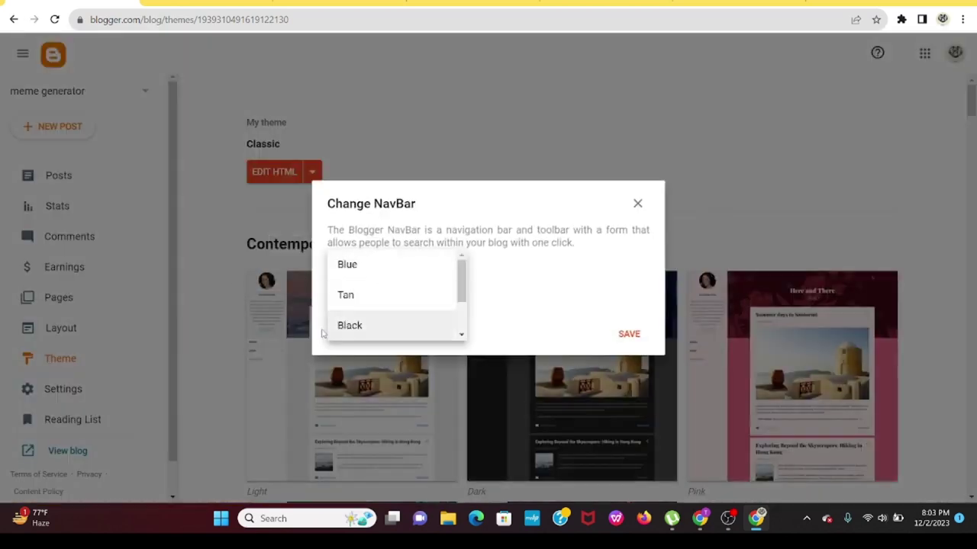
pyautogui.click(364, 273)
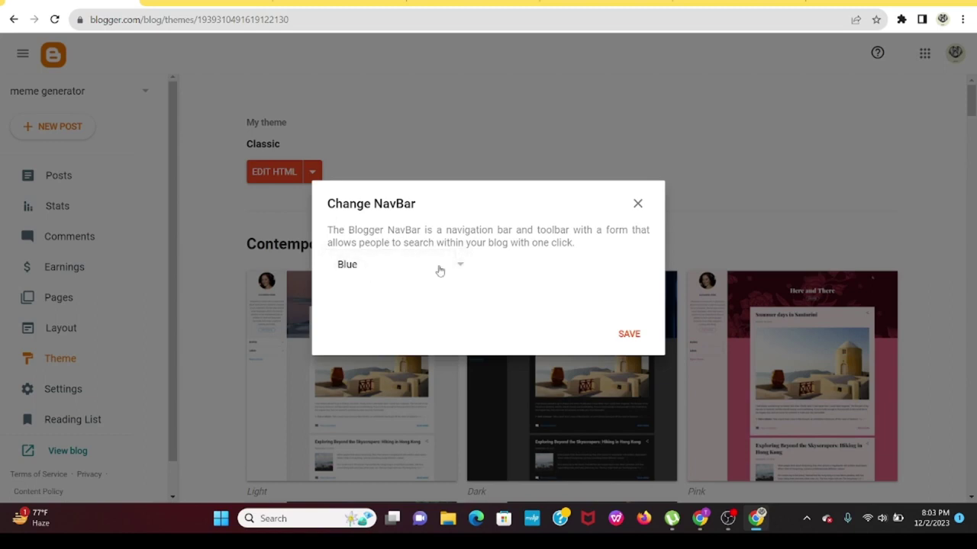
pyautogui.click(638, 203)
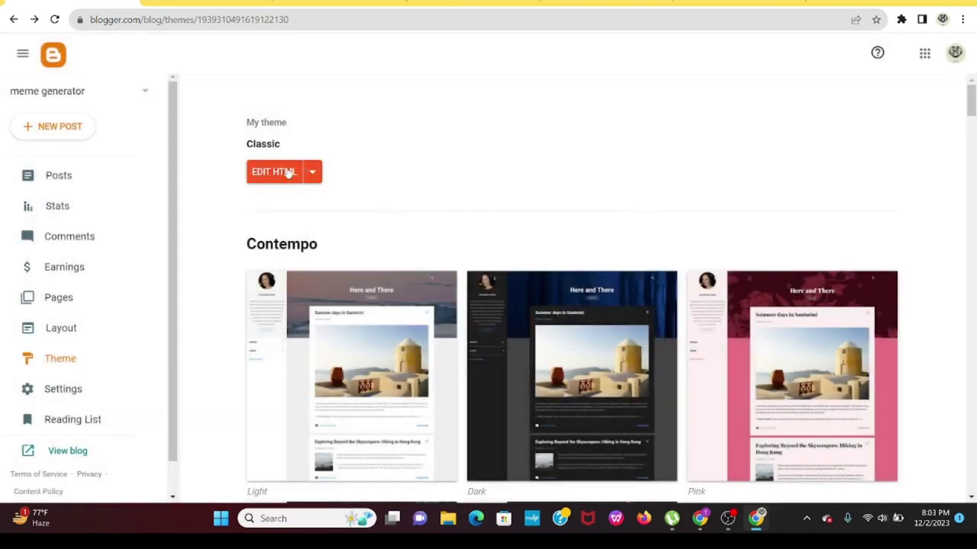
# Open the Classic theme's HTML for editing and delete all of its existing code
pyautogui.click(273, 173)
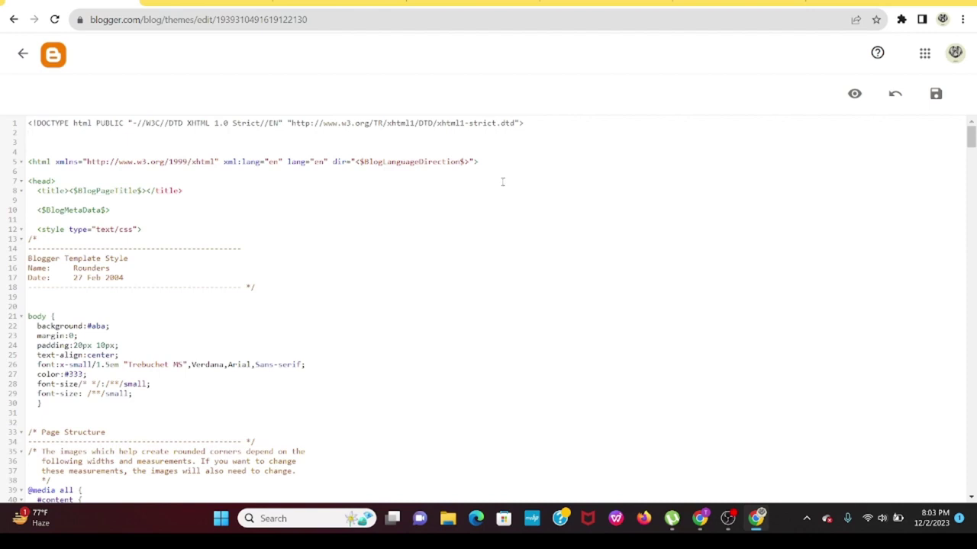
pyautogui.hotkey('ctrl', 'a')
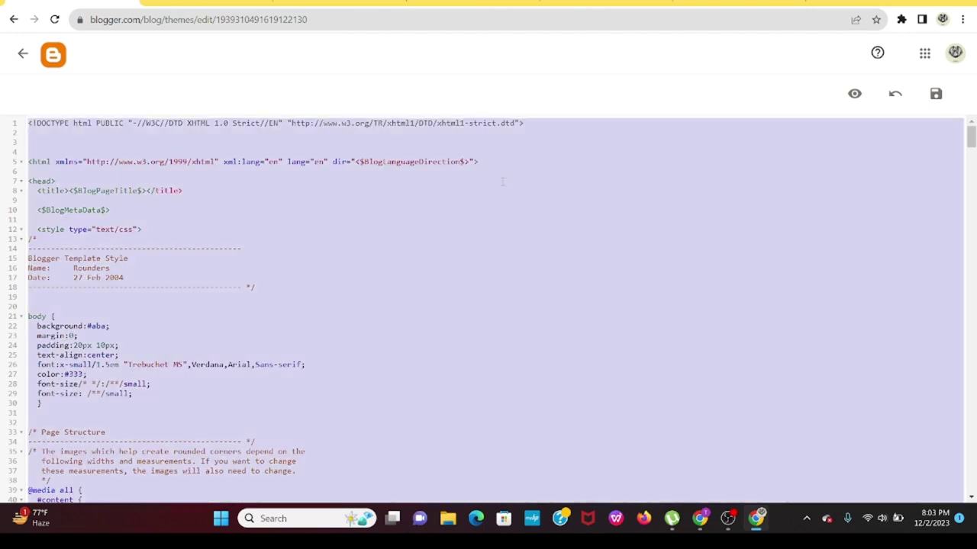
pyautogui.press('BackSpace')
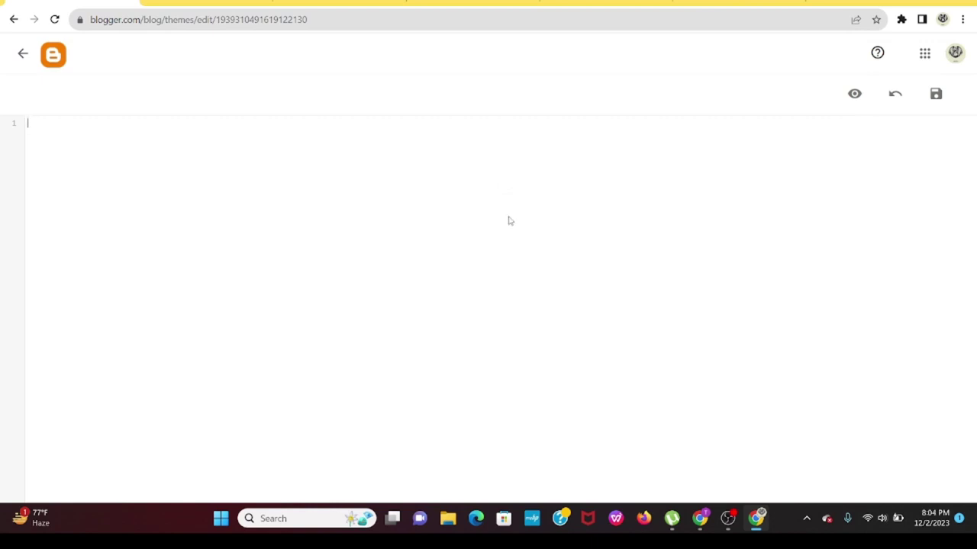
# Paste the template code from the techcorners.xyz post into the empty theme HTML and save the theme
pyautogui.click(358, 3)
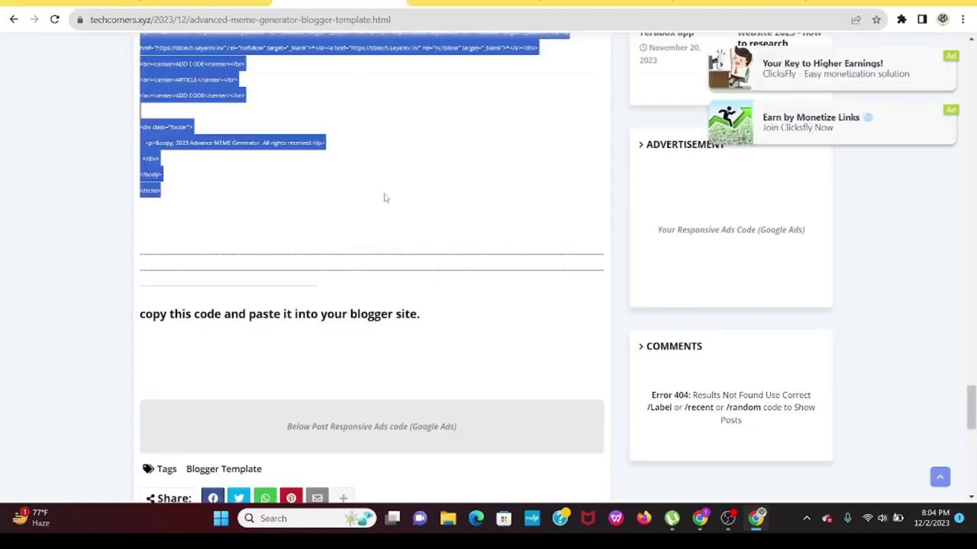
pyautogui.scroll(3, 323, 187)
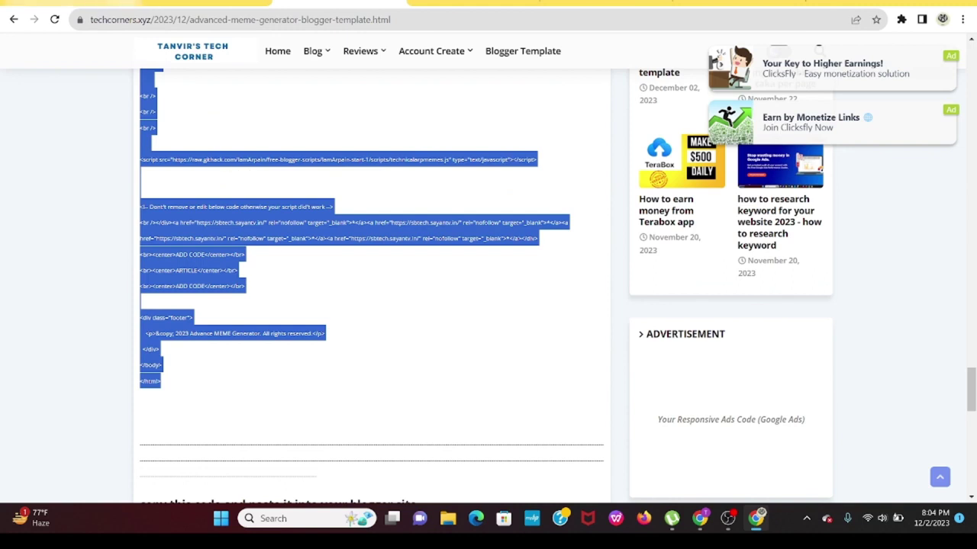
pyautogui.click(72, 4)
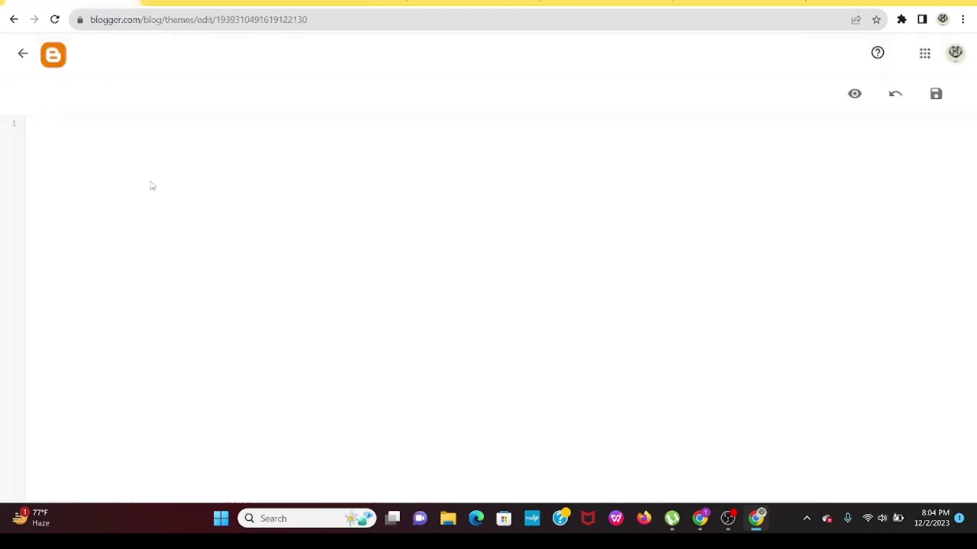
pyautogui.hotkey('ctrl', 'v')
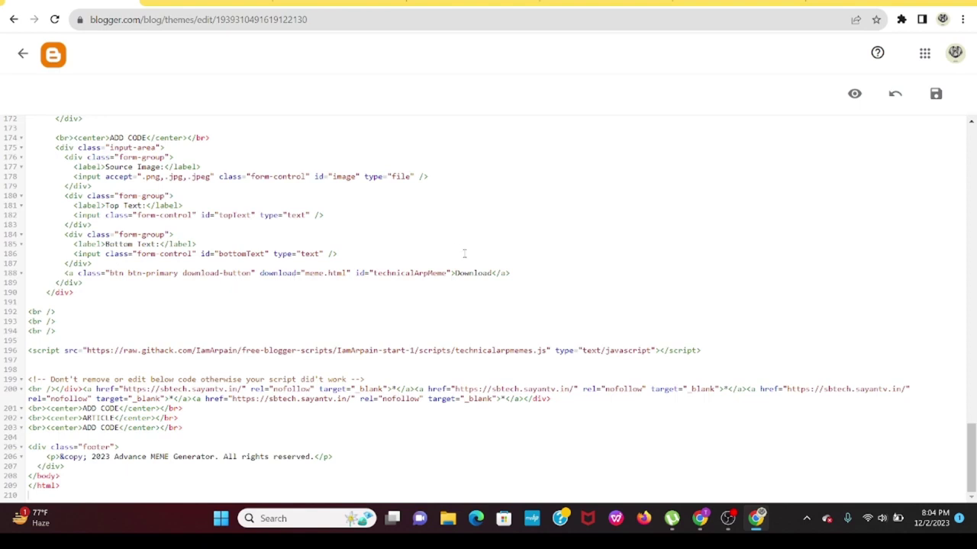
pyautogui.click(936, 93)
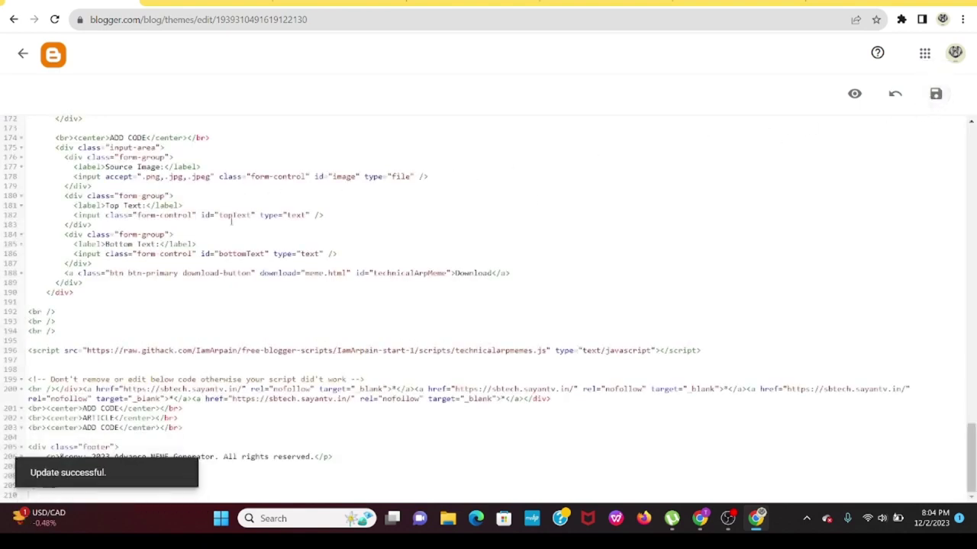
# Reload the live blog memegenerator007.blogspot.com and look over its page from the heading to the Download button
pyautogui.click(207, 3)
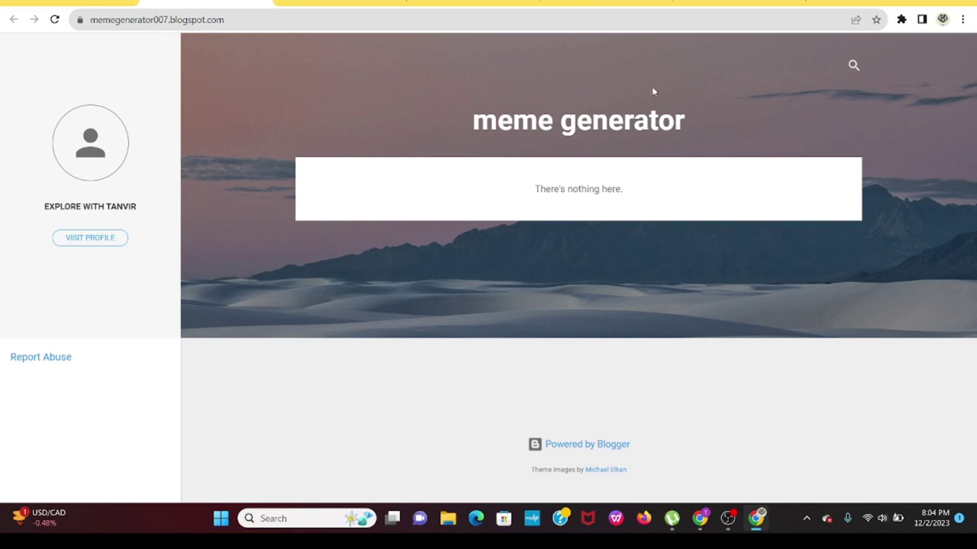
pyautogui.click(55, 19)
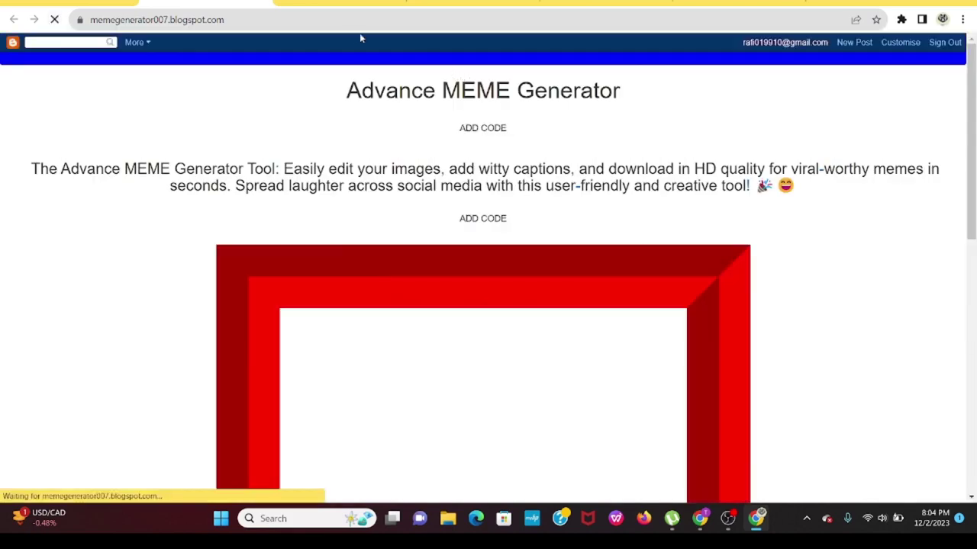
pyautogui.scroll(-2, 422, 74)
pyautogui.scroll(-7, 422, 74)
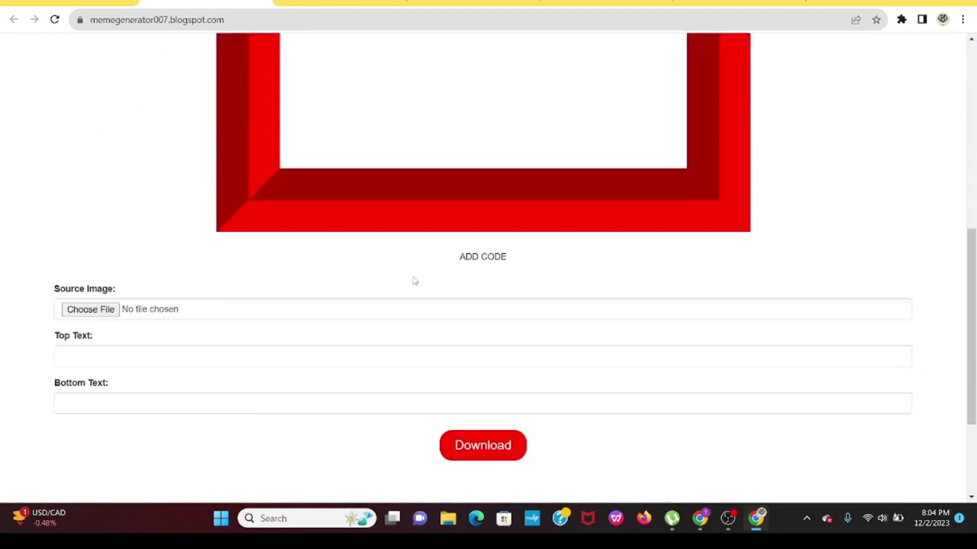
pyautogui.scroll(1, 592, 220)
pyautogui.scroll(5, 592, 220)
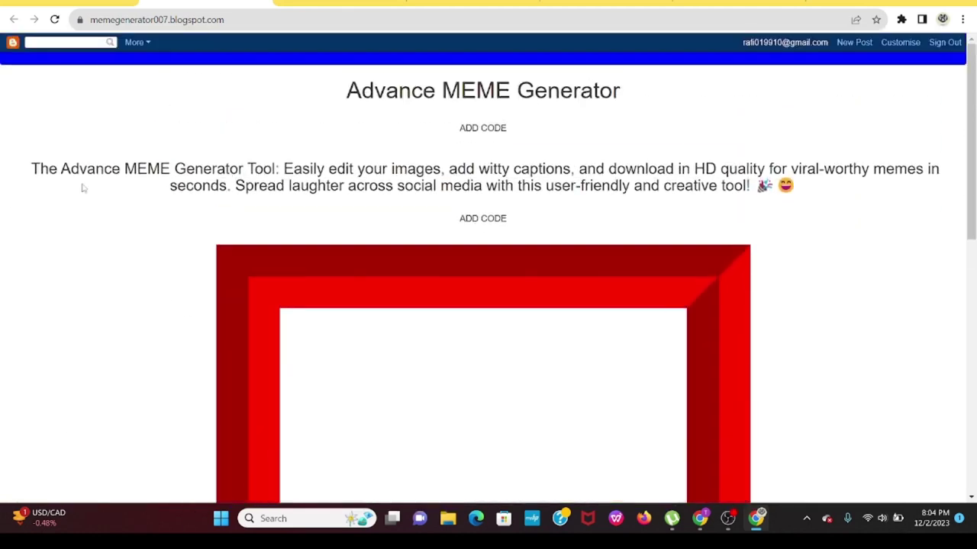
# Highlight the live page's description paragraph and its "Advance MEME Generator" heading to point them out
pyautogui.moveTo(24, 168); pyautogui.dragTo(813, 197)
pyautogui.click(812, 197)
pyautogui.moveTo(347, 95); pyautogui.dragTo(632, 101)
pyautogui.click(603, 93)
pyautogui.moveTo(335, 98); pyautogui.dragTo(628, 97)
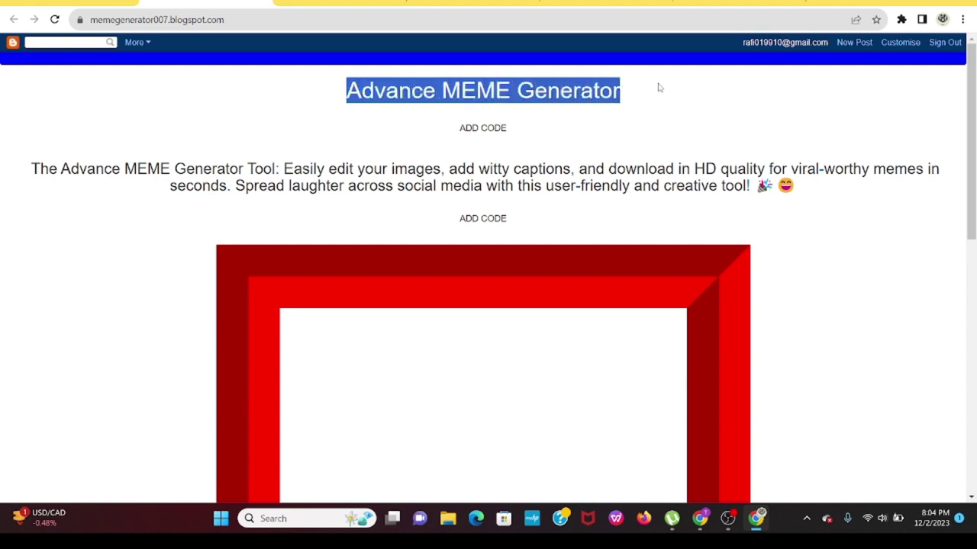
pyautogui.click(587, 88)
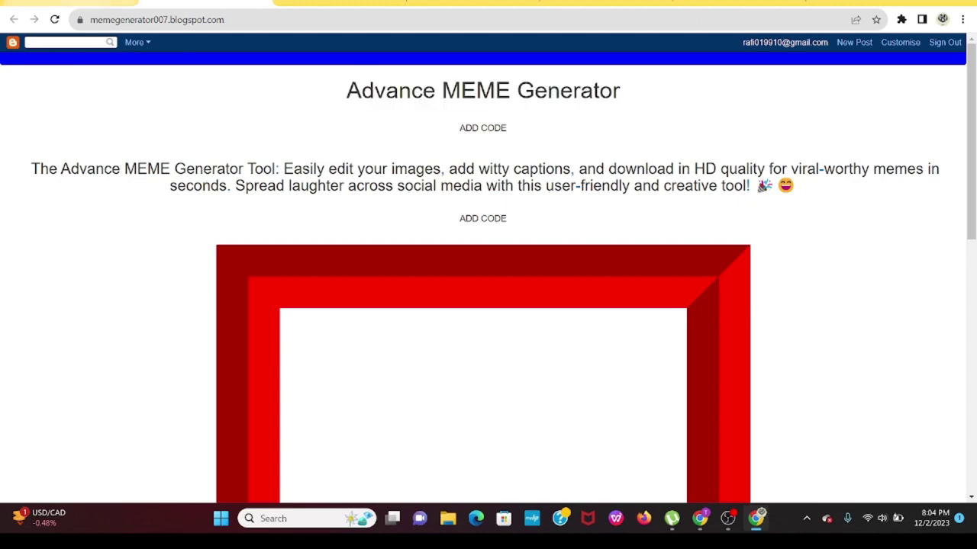
# Highlight the "Advance MEME Generator" text in the theme HTML's title tag, and check the blog's Layout page
pyautogui.click(84, 2)
pyautogui.scroll(20, 193, 253)
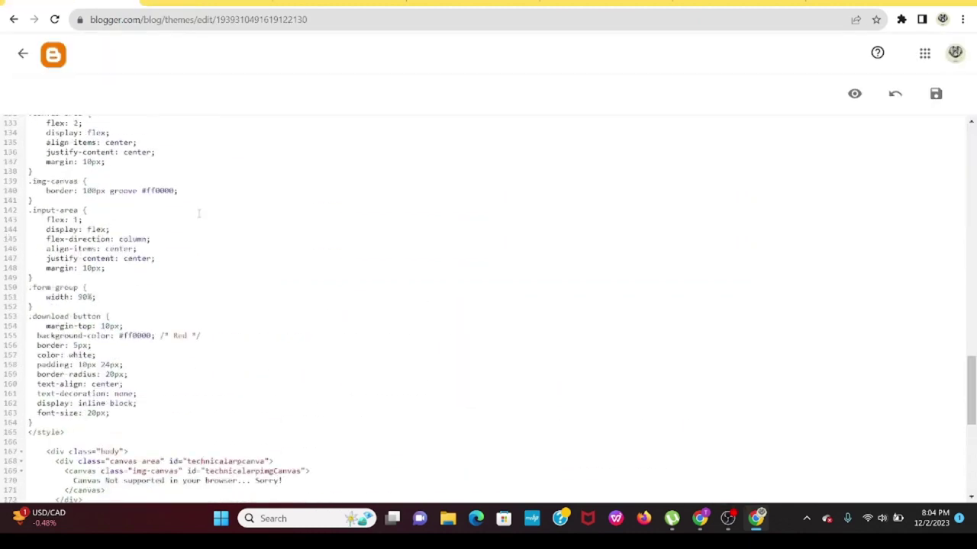
pyautogui.scroll(3, 198, 207)
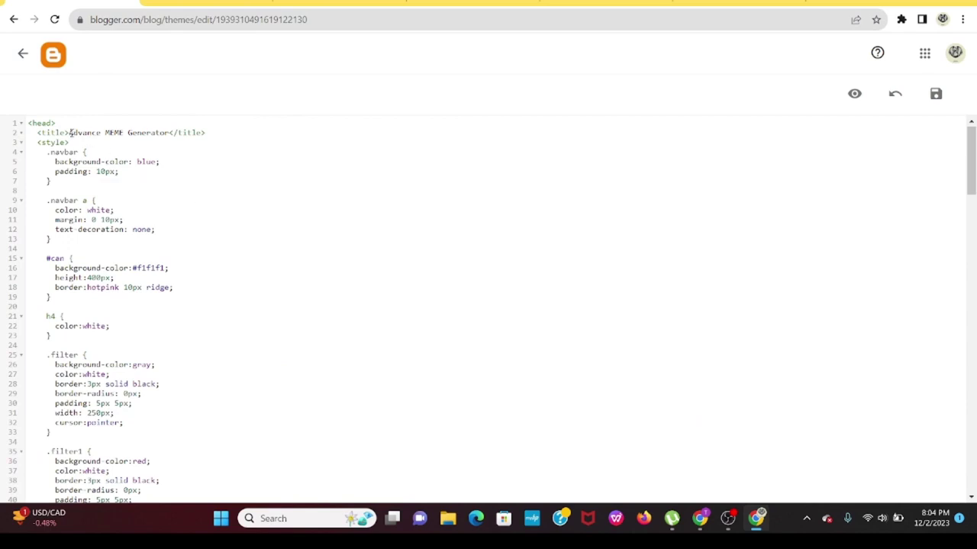
pyautogui.moveTo(72, 133); pyautogui.dragTo(166, 134)
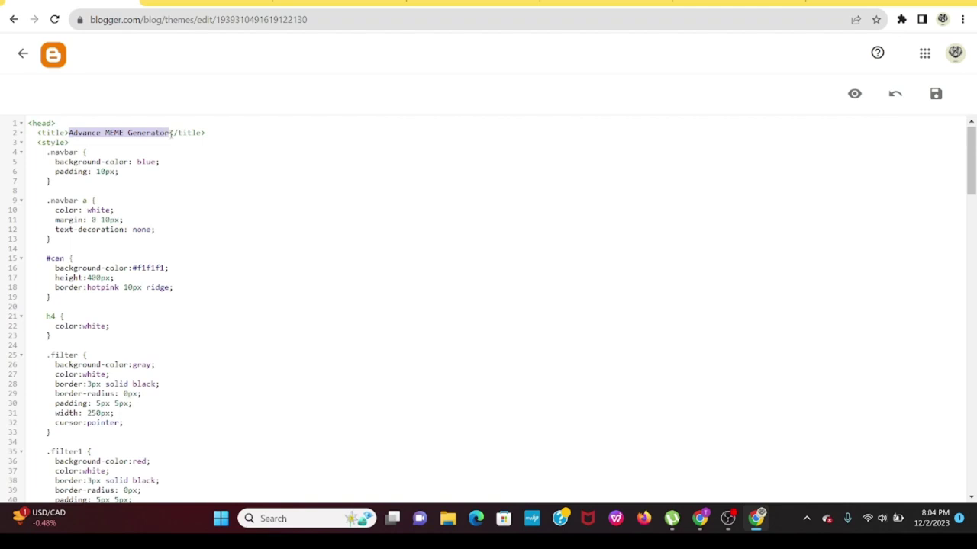
pyautogui.click(23, 54)
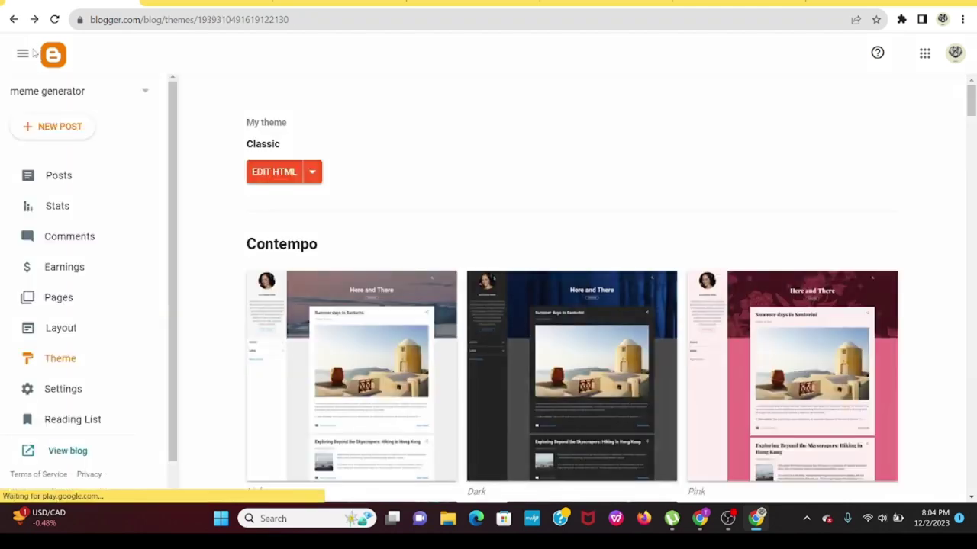
pyautogui.click(65, 326)
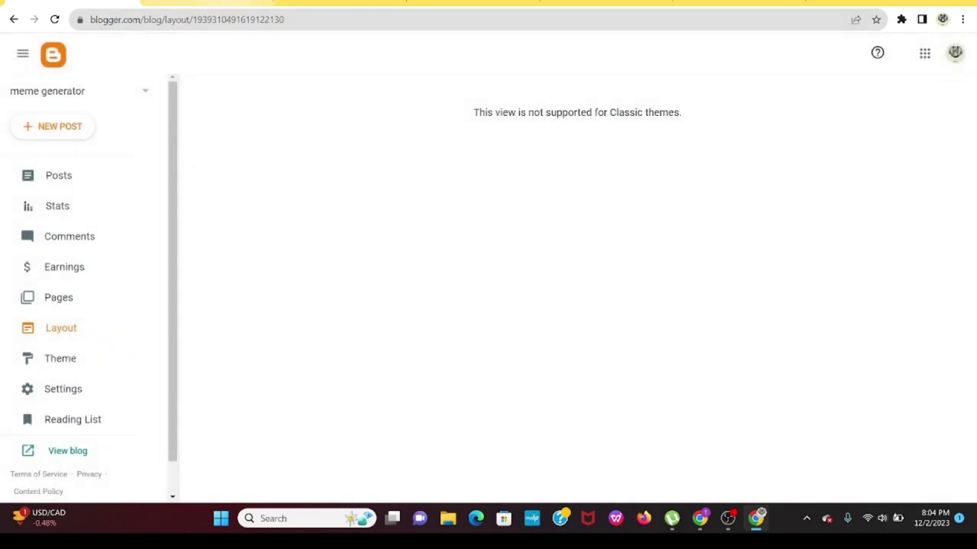
# Return to the live blog and examine its ADD CODE placeholders, image frame and meme input fields
pyautogui.click(206, 3)
pyautogui.scroll(-3, 456, 156)
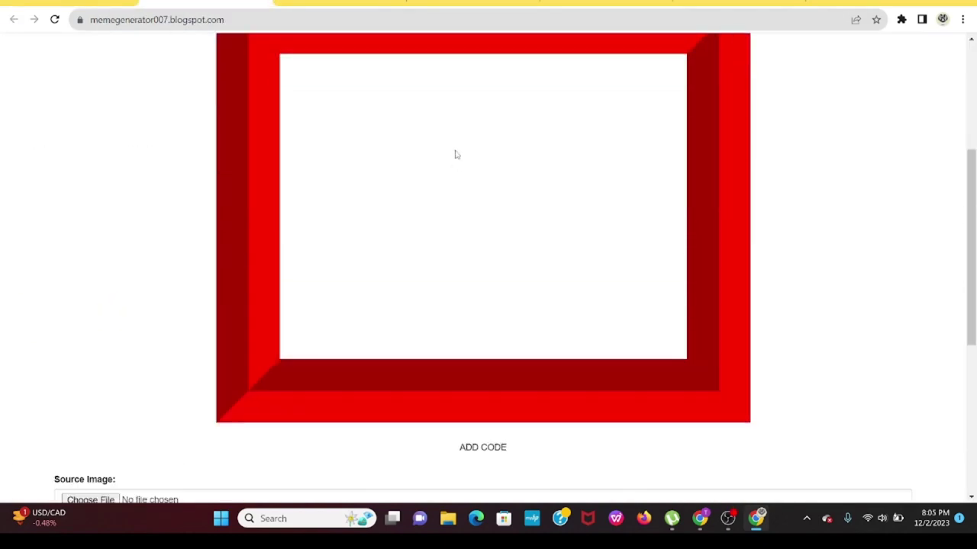
pyautogui.scroll(2, 457, 150)
pyautogui.scroll(2, 457, 149)
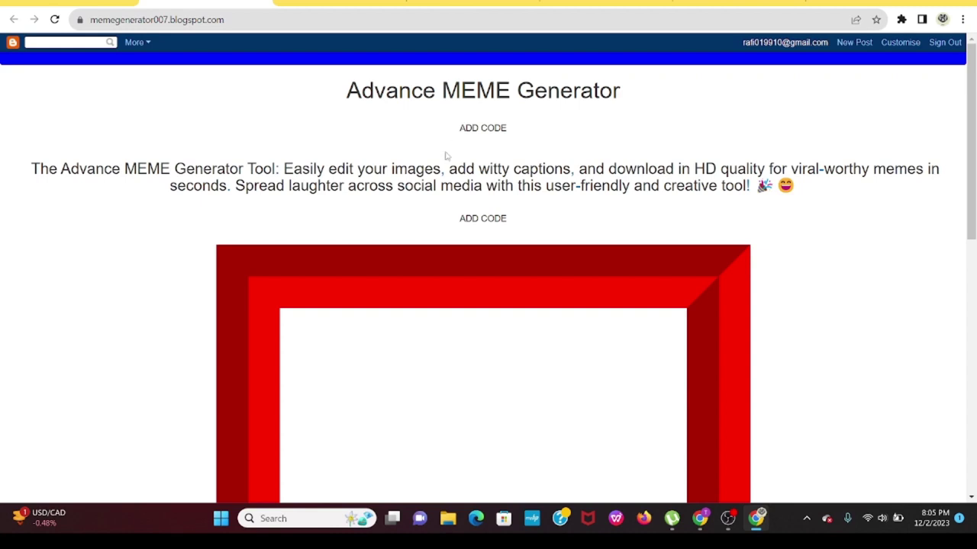
pyautogui.scroll(-5, 447, 158)
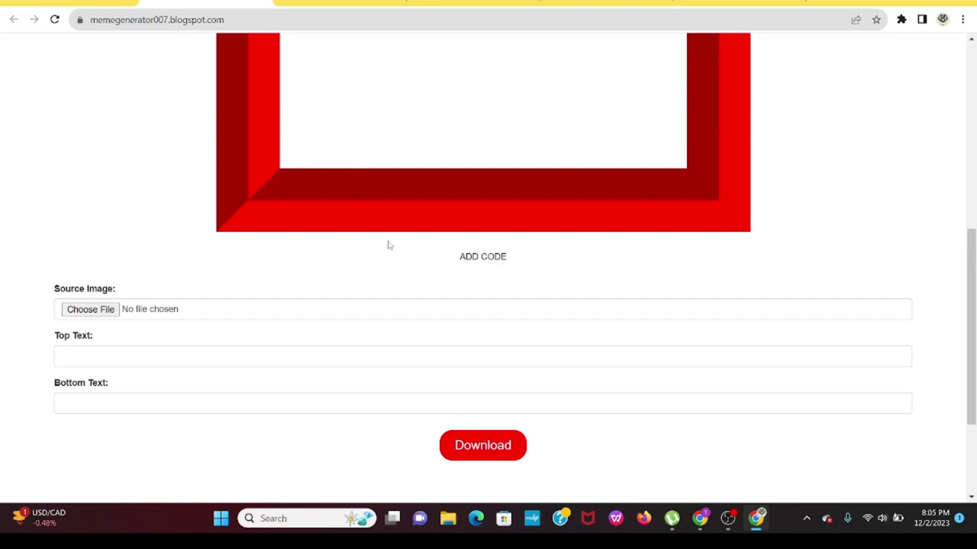
pyautogui.scroll(3, 397, 238)
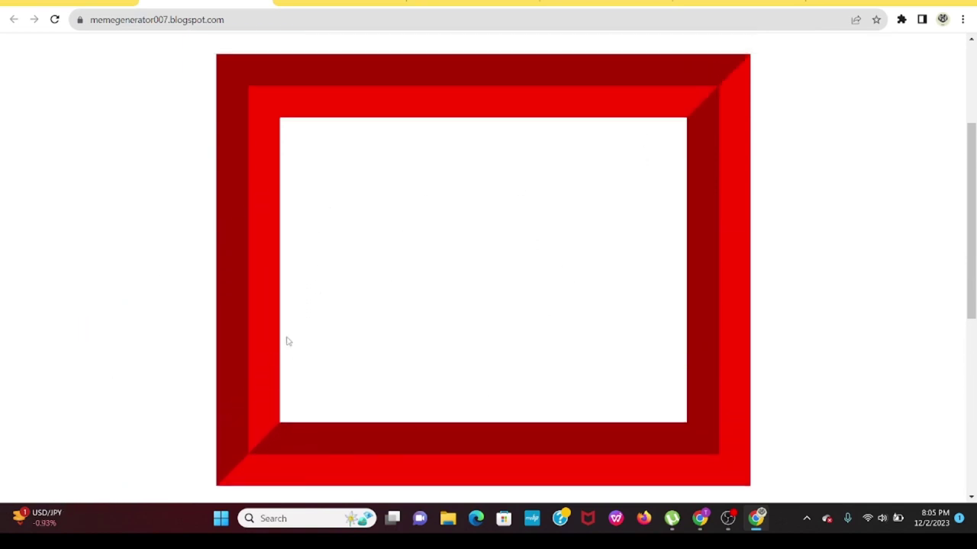
# Load the Google AdSense logo 1687766303003.jpeg from the "bd express website" folder in Pictures as the source image
pyautogui.scroll(-4, 457, 268)
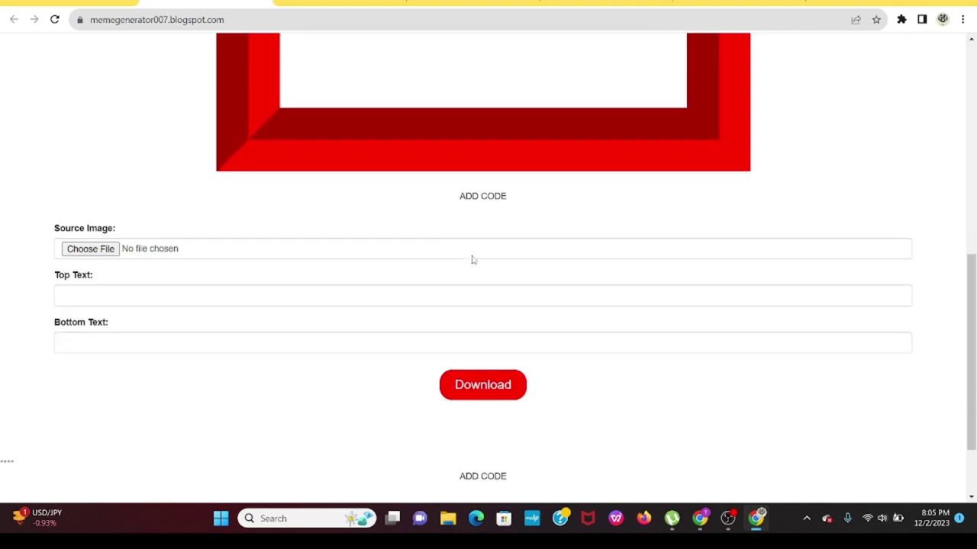
pyautogui.click(93, 246)
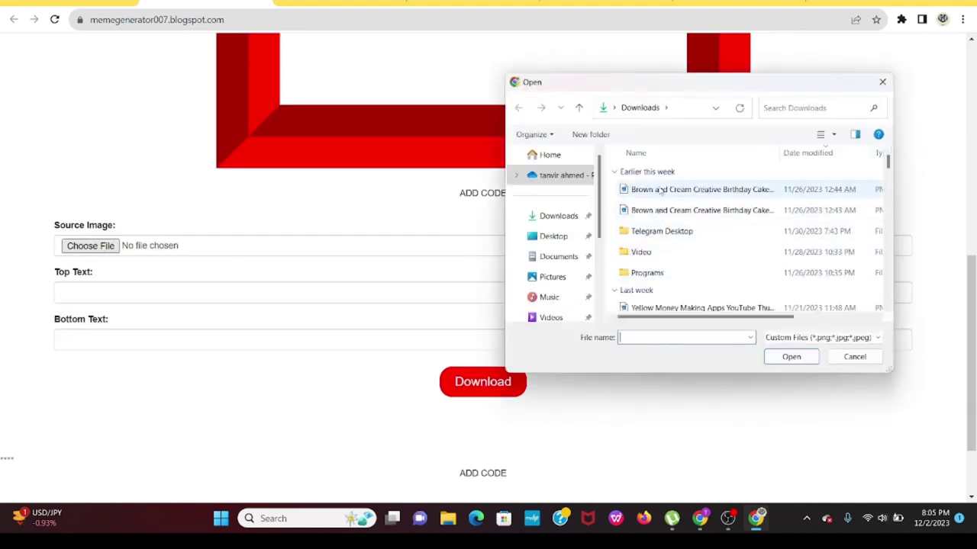
pyautogui.click(551, 276)
pyautogui.doubleClick(671, 176)
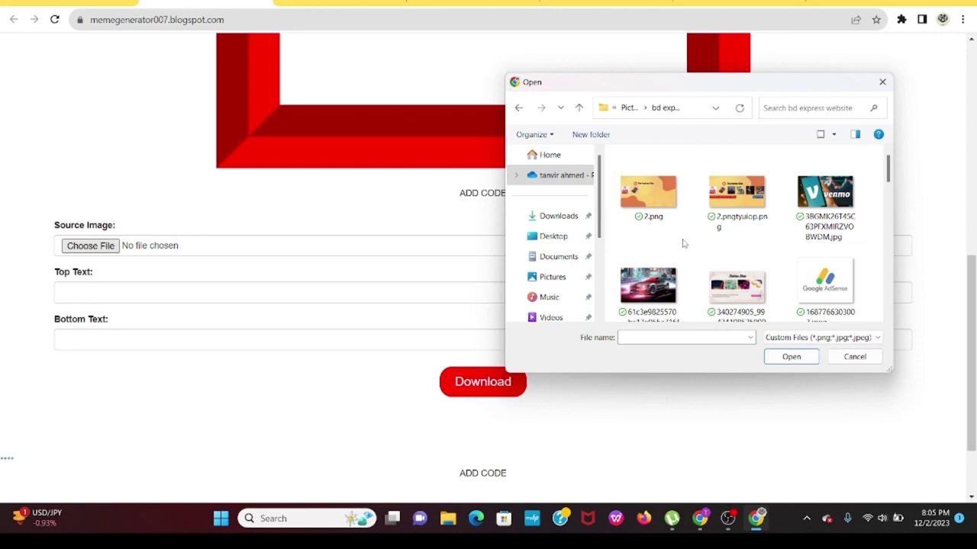
pyautogui.scroll(-2, 776, 231)
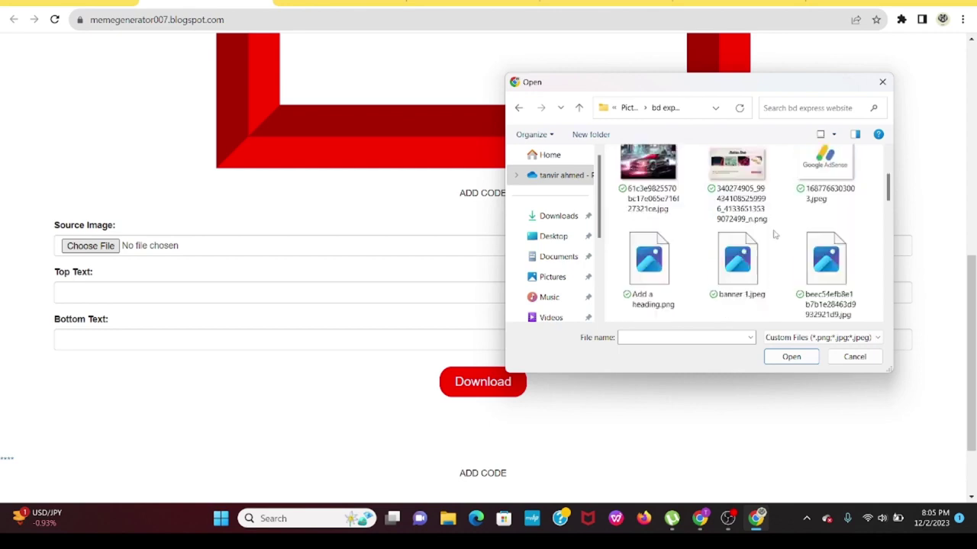
pyautogui.scroll(-1, 774, 235)
pyautogui.scroll(-3, 774, 235)
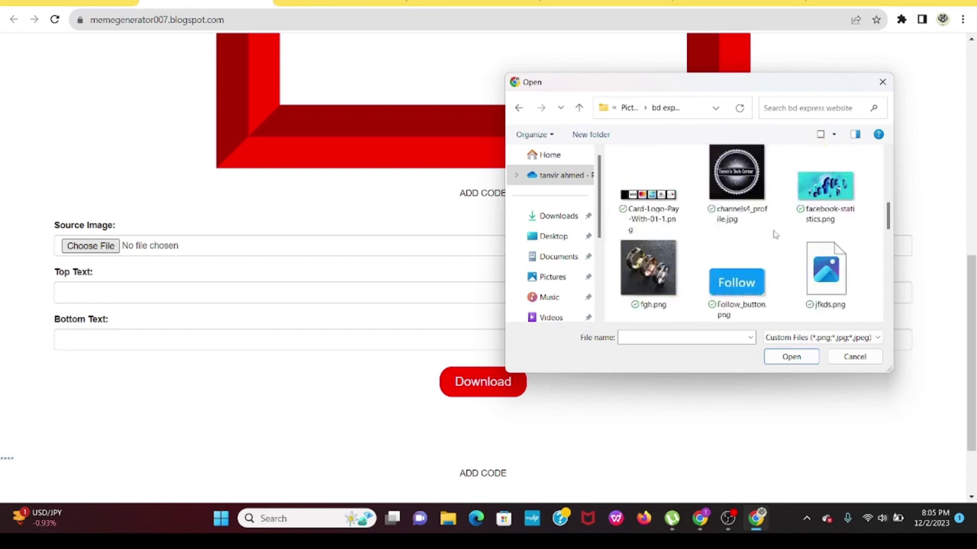
pyautogui.scroll(-5, 771, 234)
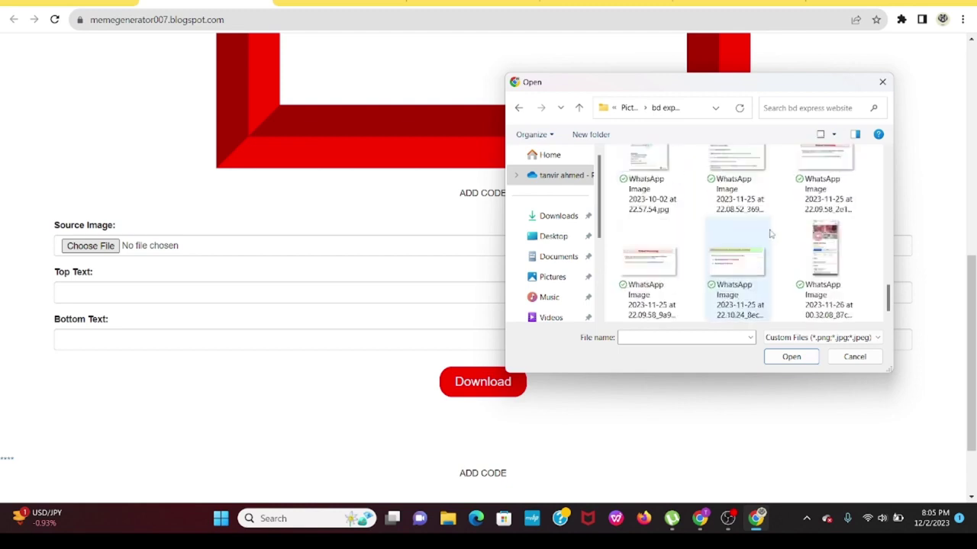
pyautogui.scroll(5, 771, 234)
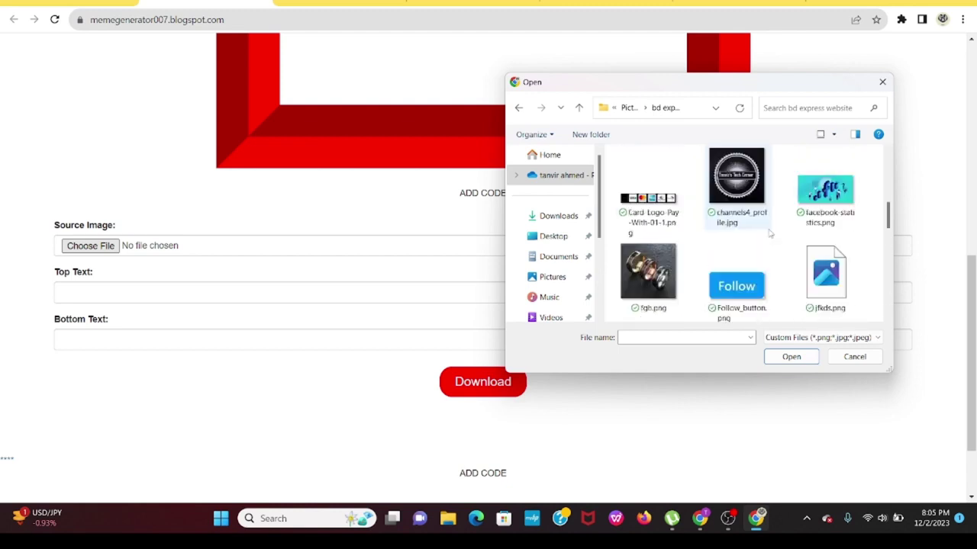
pyautogui.scroll(3, 770, 234)
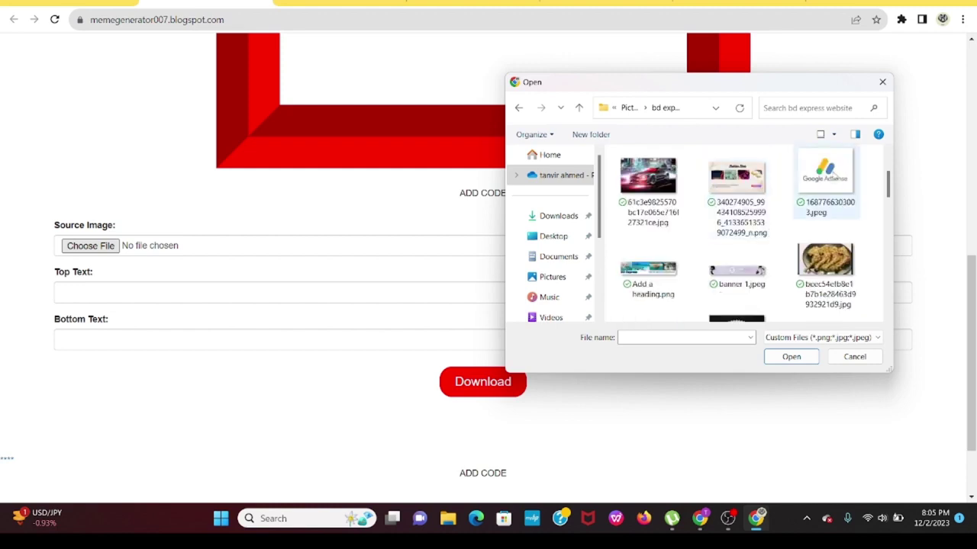
pyautogui.doubleClick(833, 176)
pyautogui.scroll(5, 593, 244)
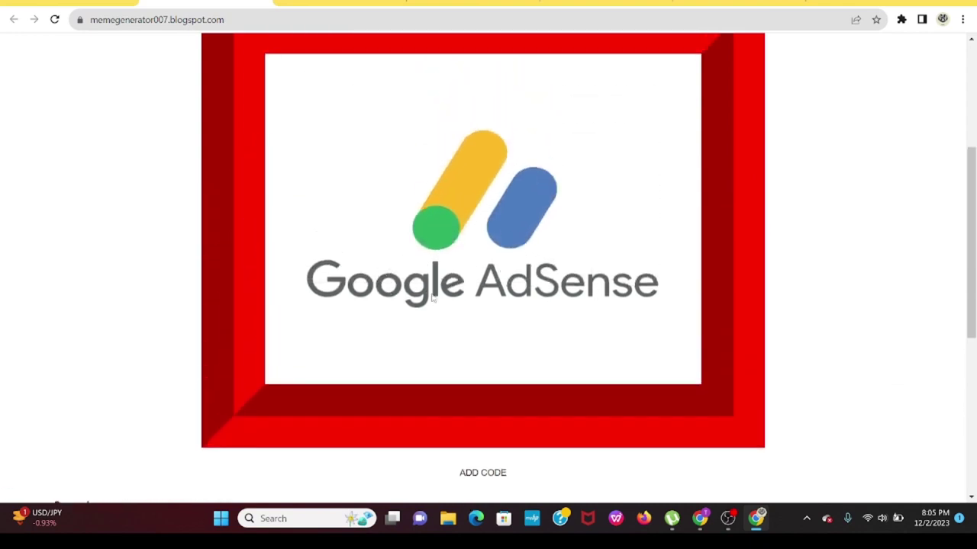
# Replace the source image with facebook-statistics.png and check it in the meme frame
pyautogui.scroll(-3, 432, 299)
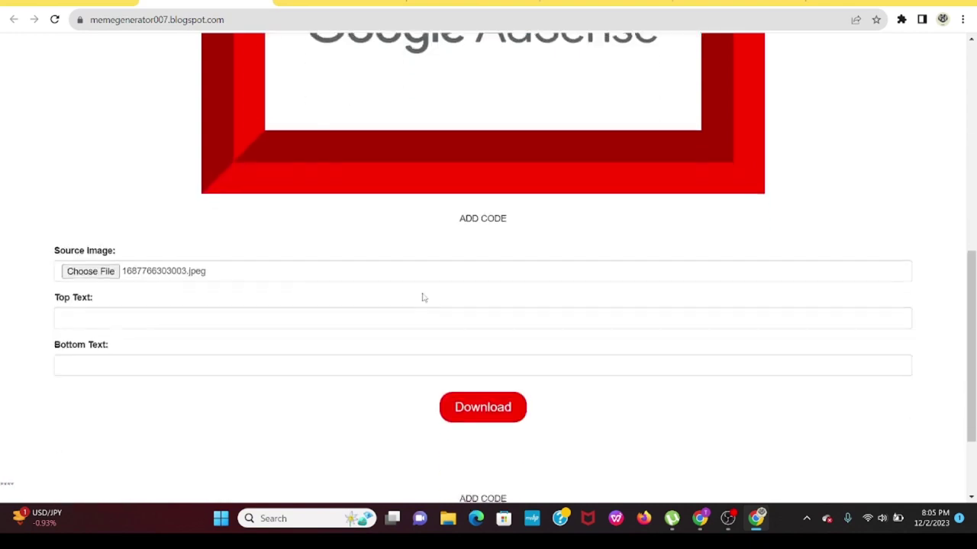
pyautogui.click(110, 277)
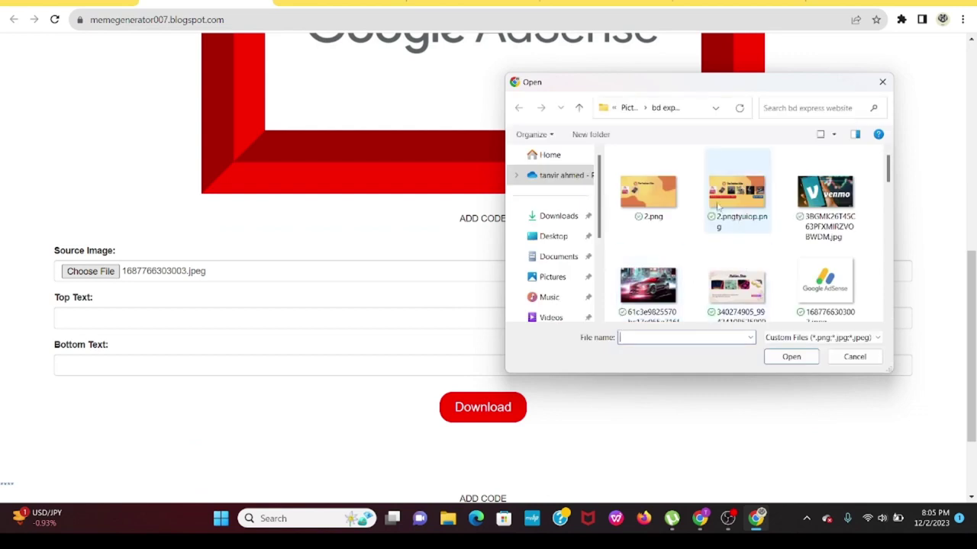
pyautogui.scroll(-1, 801, 229)
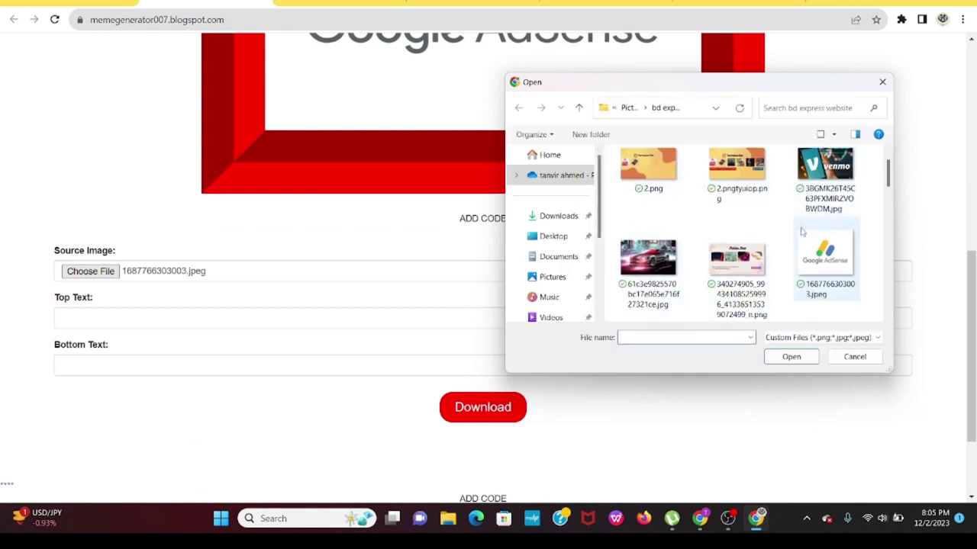
pyautogui.scroll(-3, 801, 231)
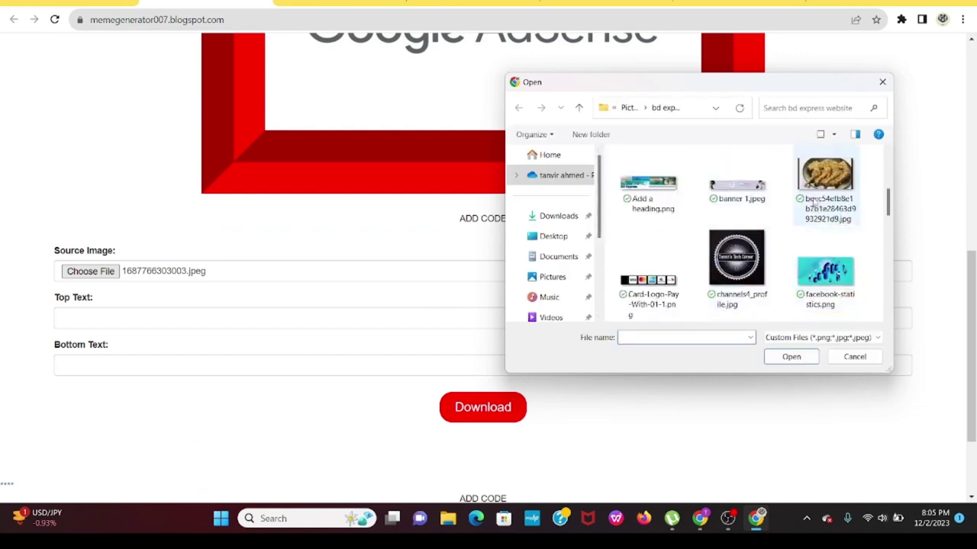
pyautogui.scroll(-1, 814, 200)
pyautogui.doubleClick(815, 197)
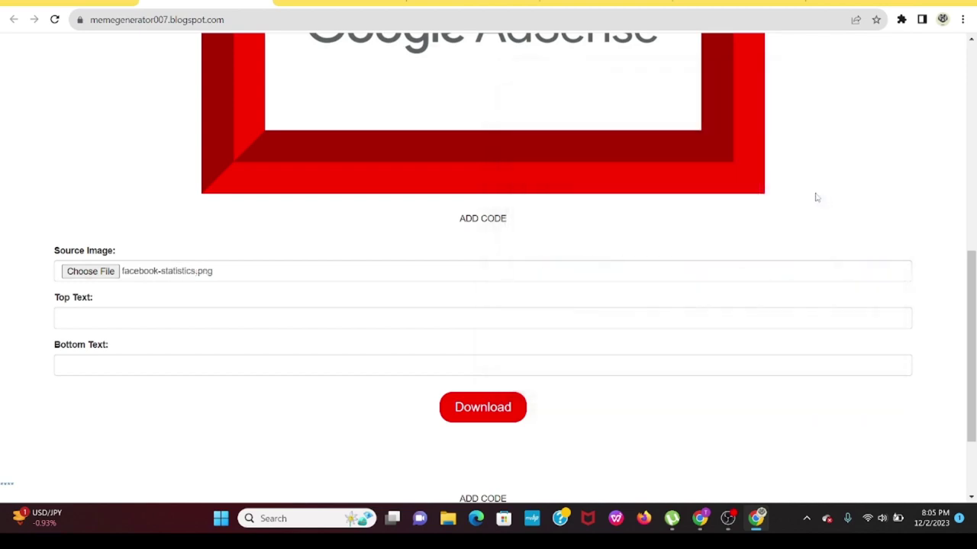
pyautogui.scroll(5, 549, 235)
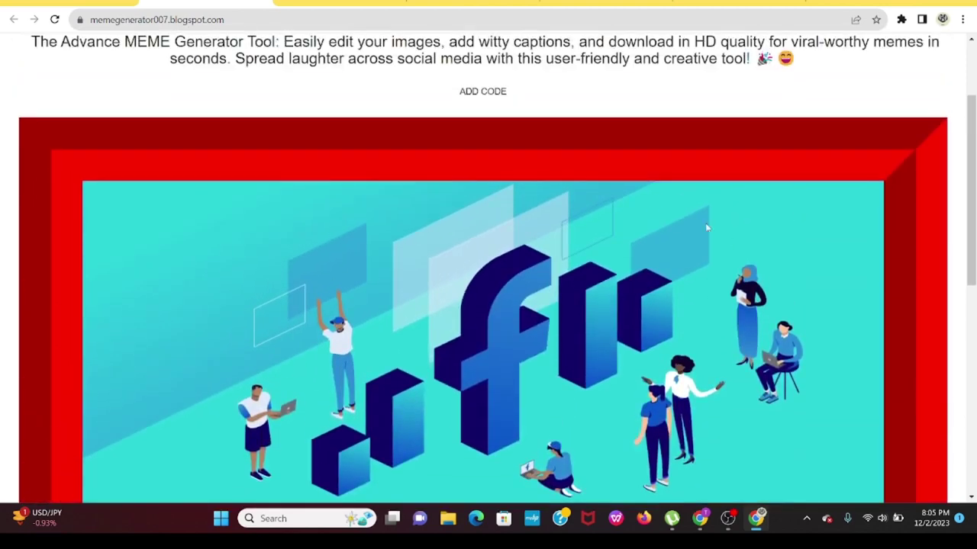
# Set the meme's top text to "Subscribe" and check the caption on the image
pyautogui.scroll(-4, 607, 363)
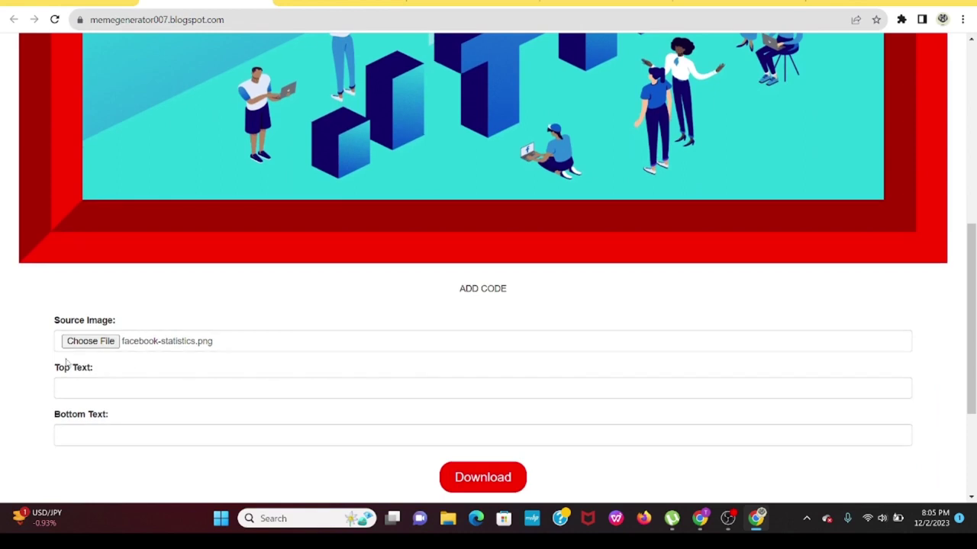
pyautogui.moveTo(56, 369); pyautogui.dragTo(97, 369)
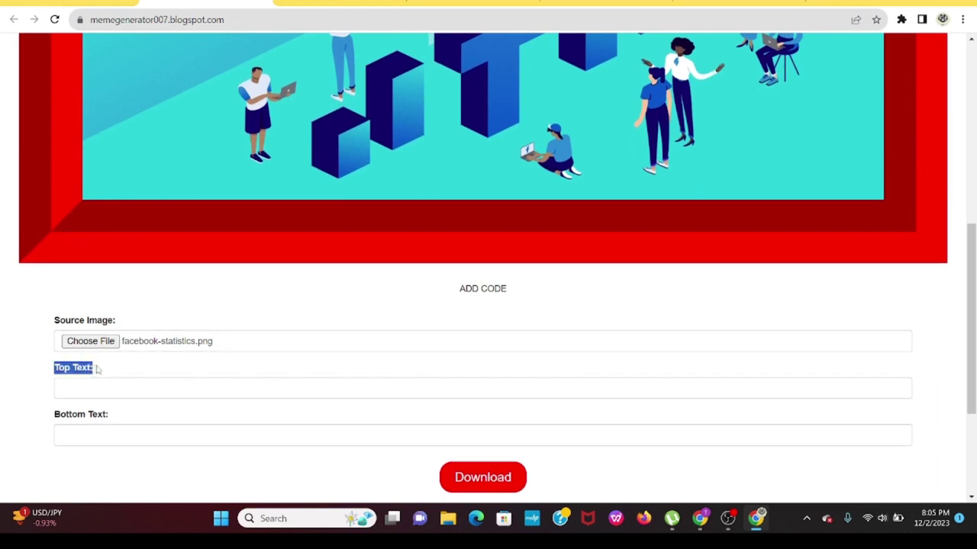
pyautogui.click(114, 376)
pyautogui.click(185, 385)
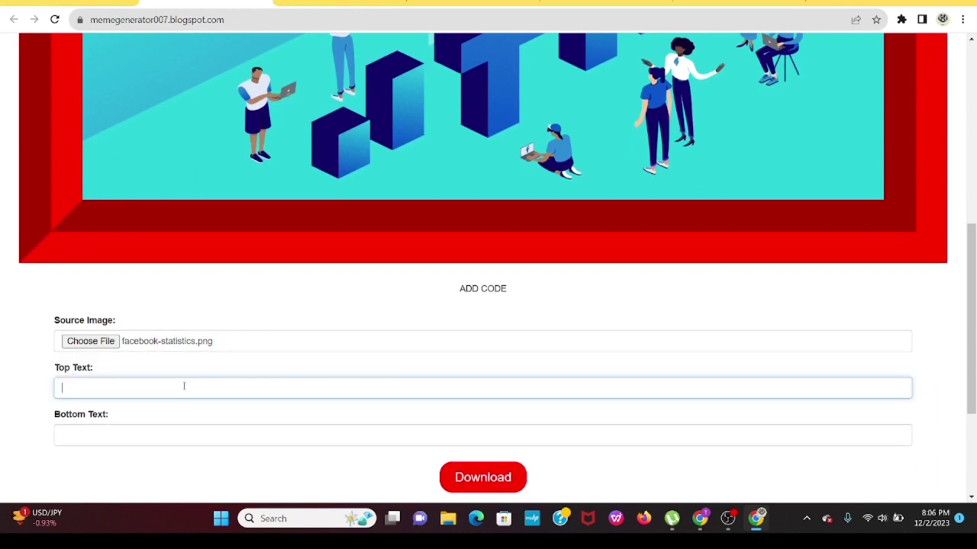
pyautogui.scroll(2, 358, 301)
pyautogui.scroll(3, 359, 302)
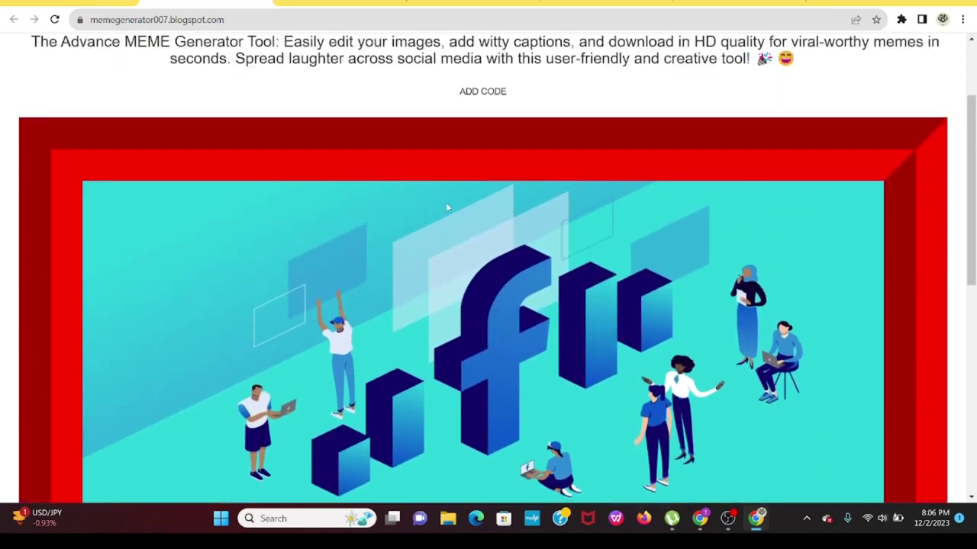
pyautogui.scroll(-5, 440, 313)
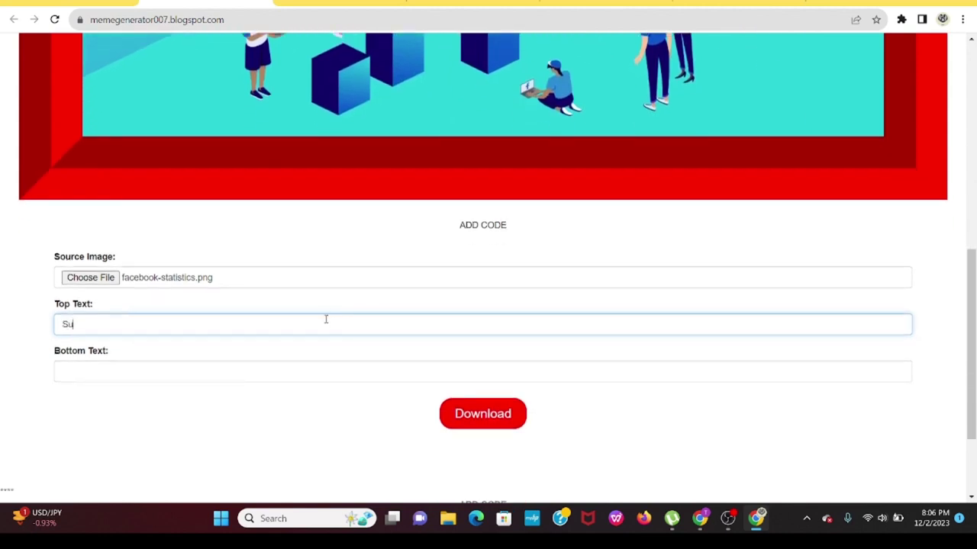
pyautogui.write('scribe')
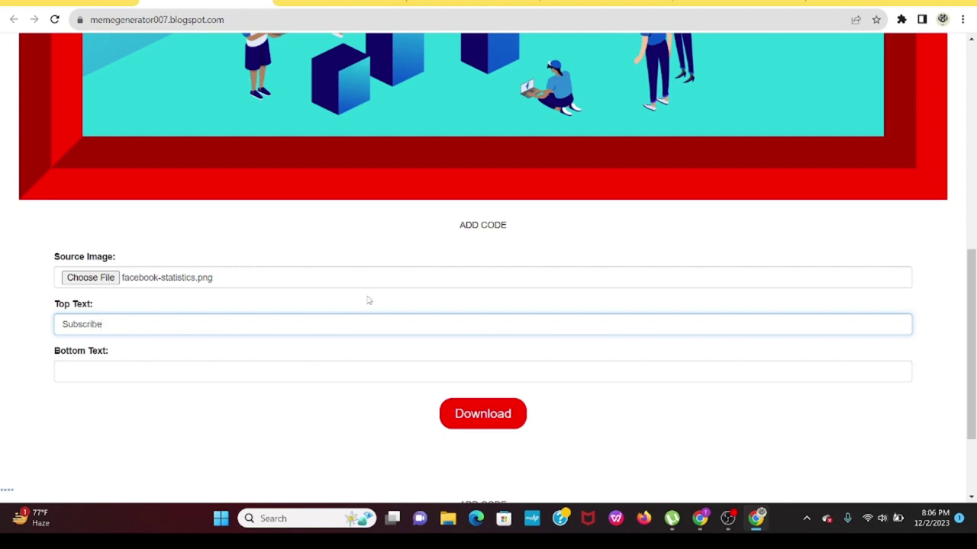
pyautogui.scroll(4, 367, 301)
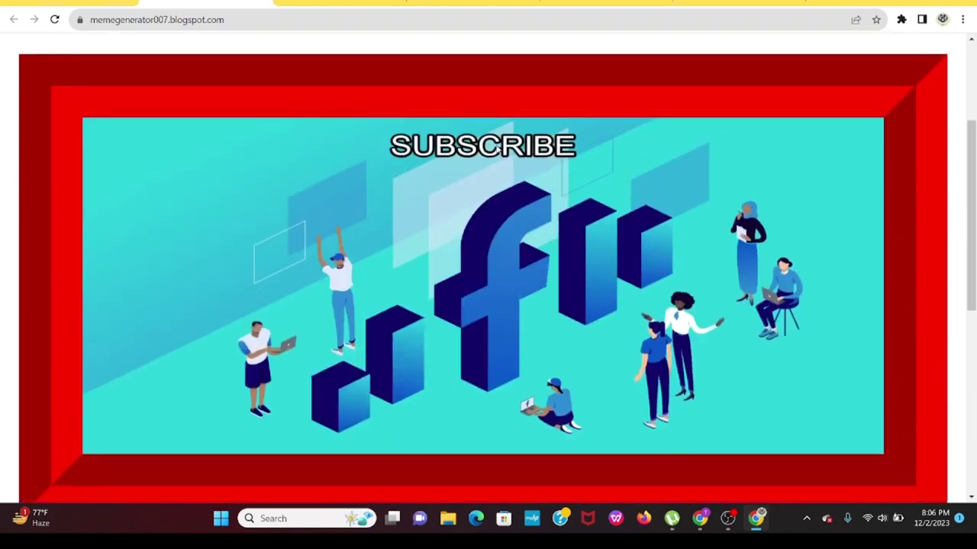
# Set the meme's bottom text to "now" and check both captions on the image
pyautogui.scroll(-4, 536, 220)
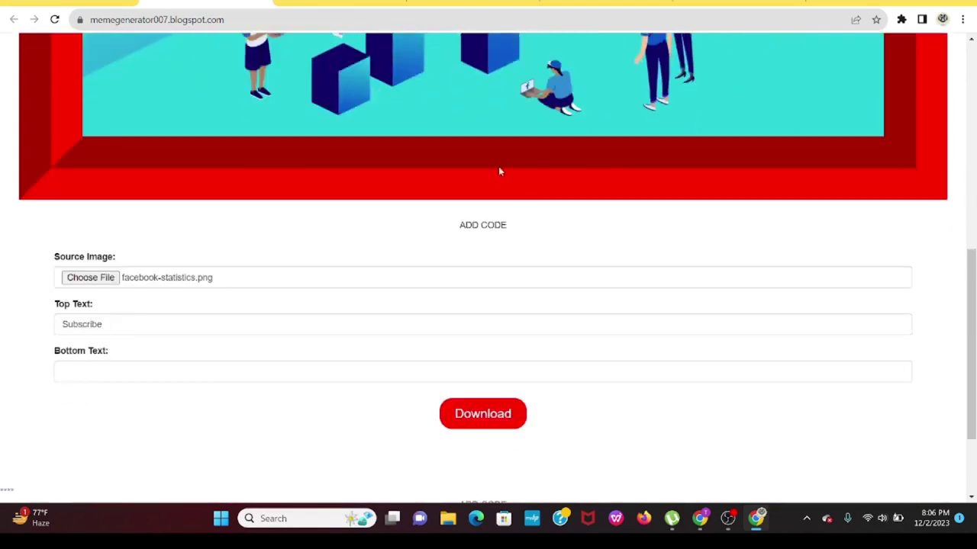
pyautogui.click(145, 365)
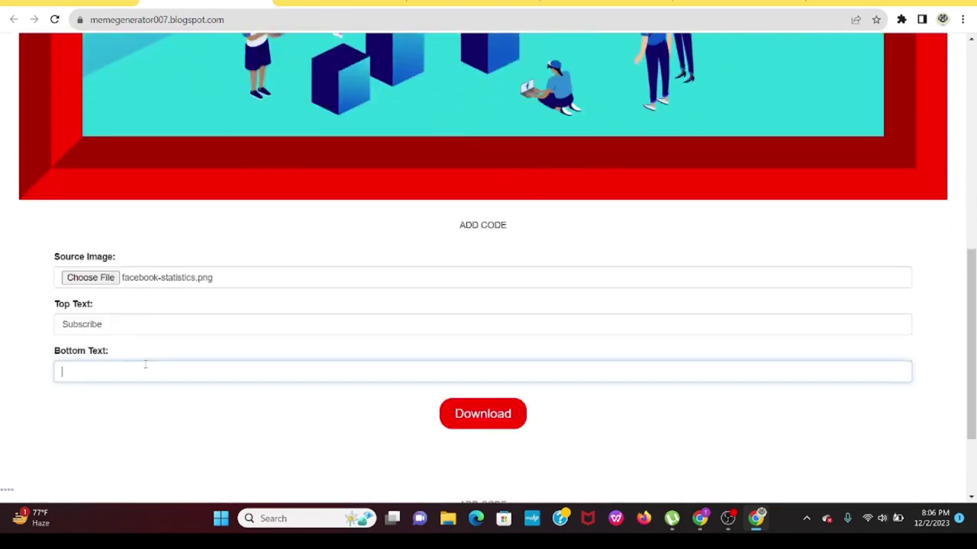
pyautogui.write('now')
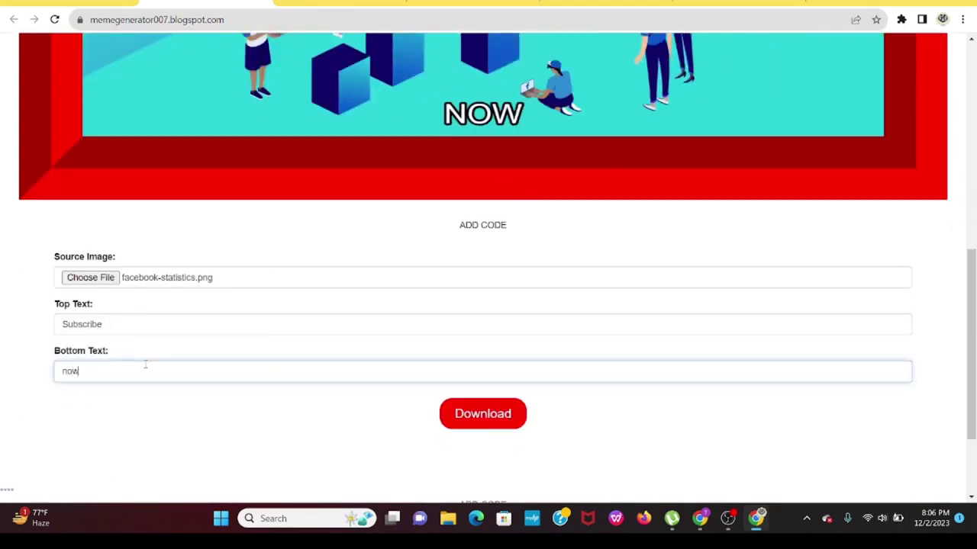
pyautogui.scroll(3, 388, 294)
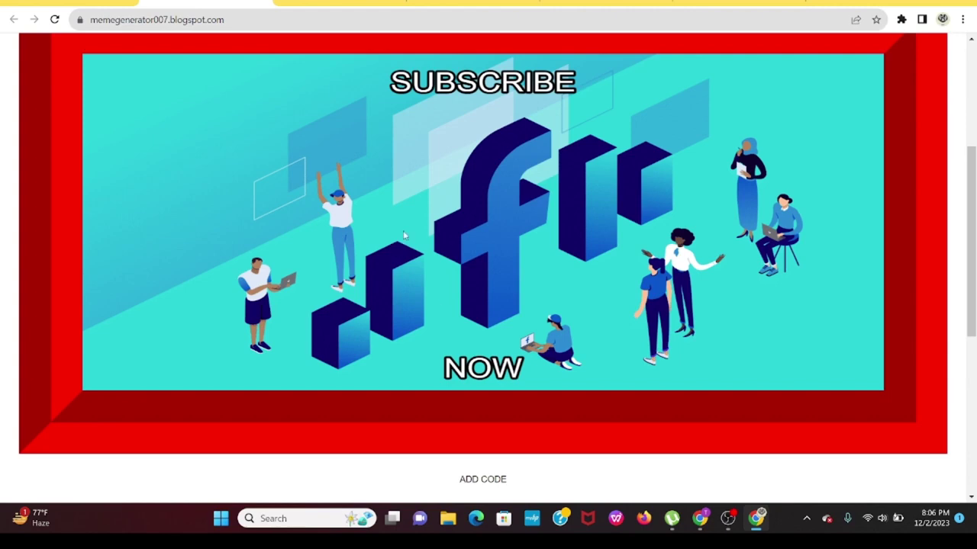
pyautogui.scroll(-4, 405, 233)
pyautogui.scroll(6, 404, 232)
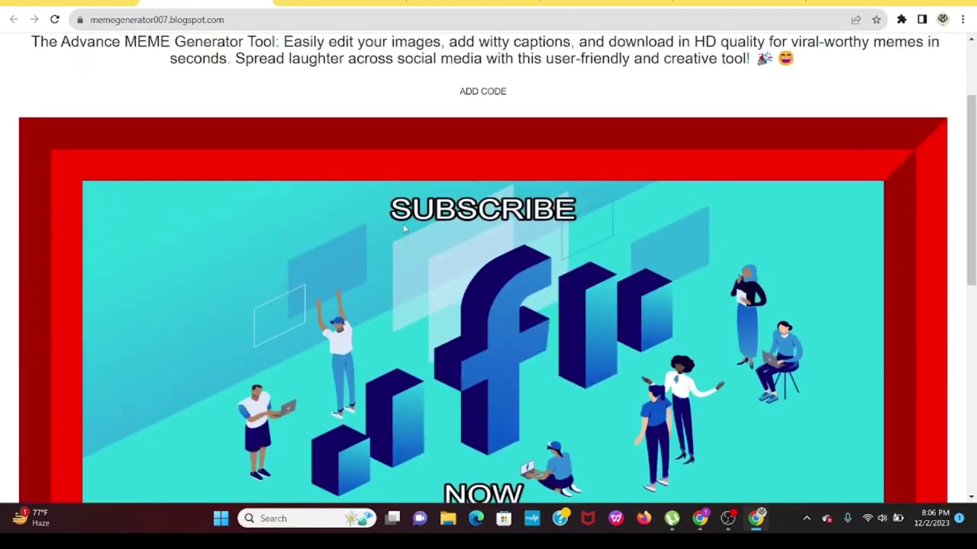
# Download the finished meme as meme.png, open the file to view it, and close the image viewer
pyautogui.scroll(-5, 404, 229)
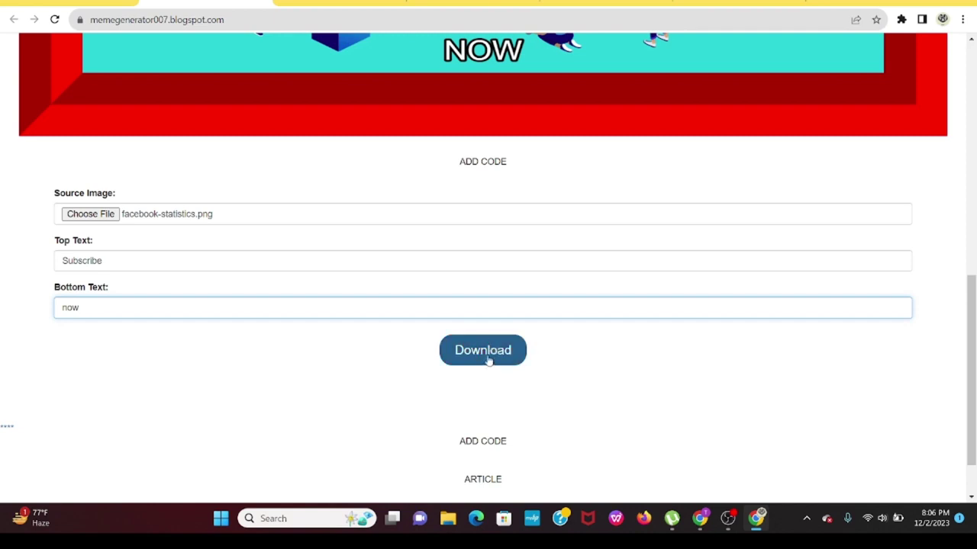
pyautogui.click(489, 360)
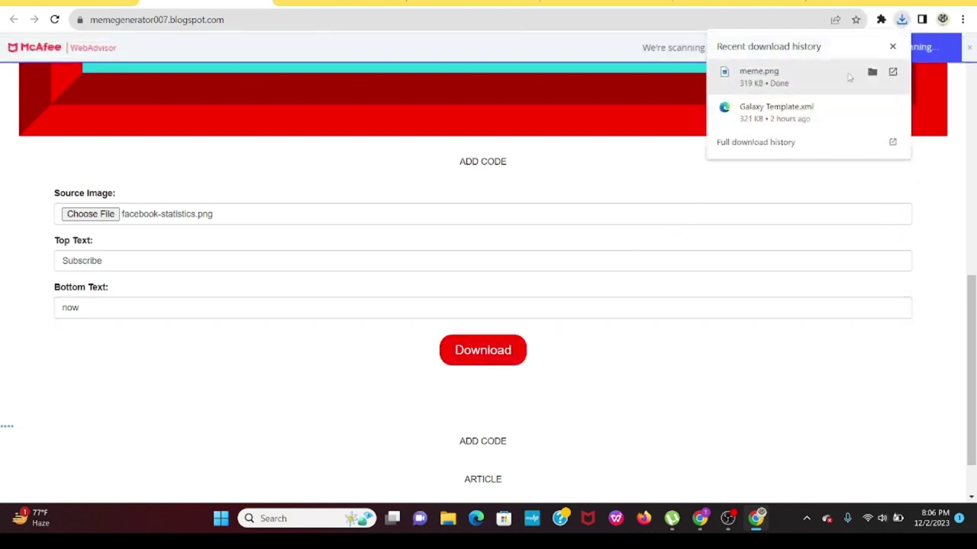
pyautogui.click(762, 74)
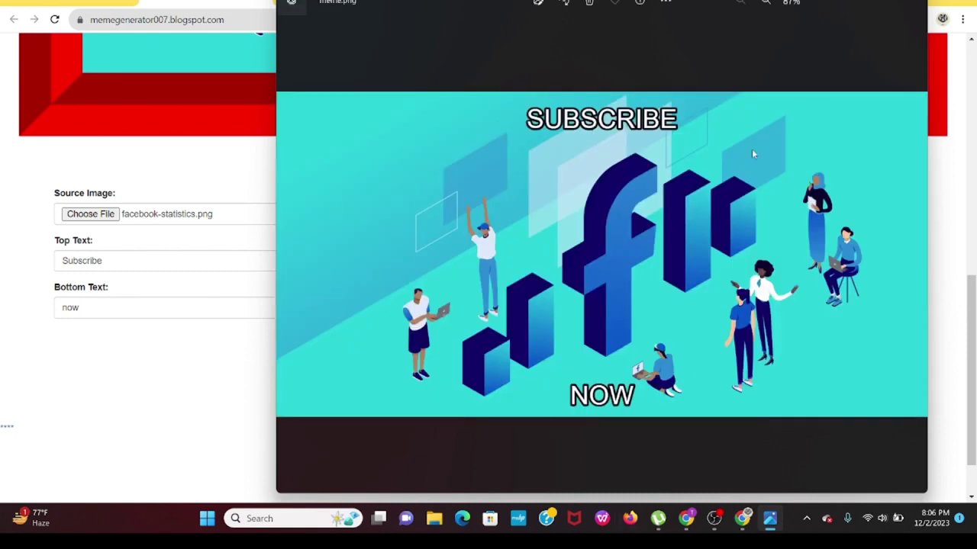
pyautogui.click(912, 2)
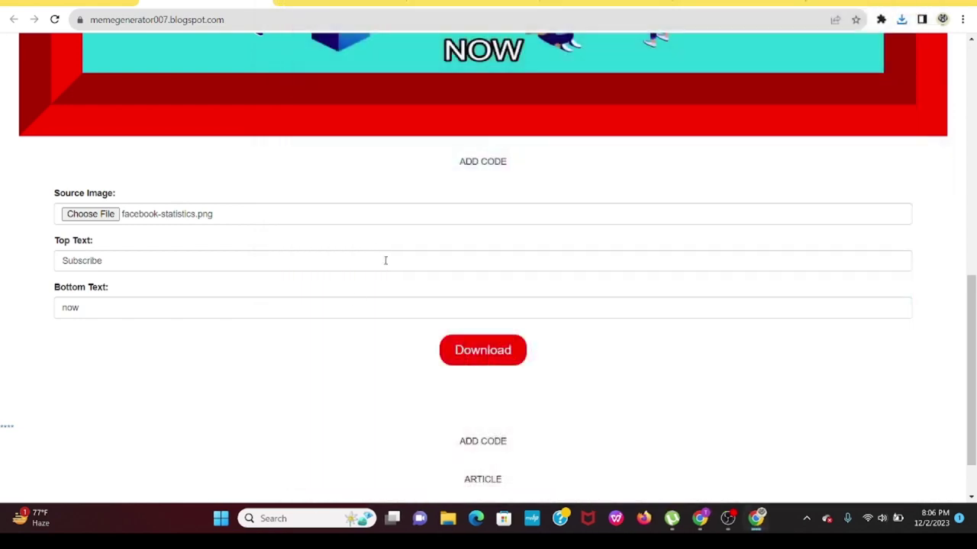
# Look over the live page from its search box and "Advance MEME Generator" heading down to the meme form
pyautogui.scroll(10, 386, 260)
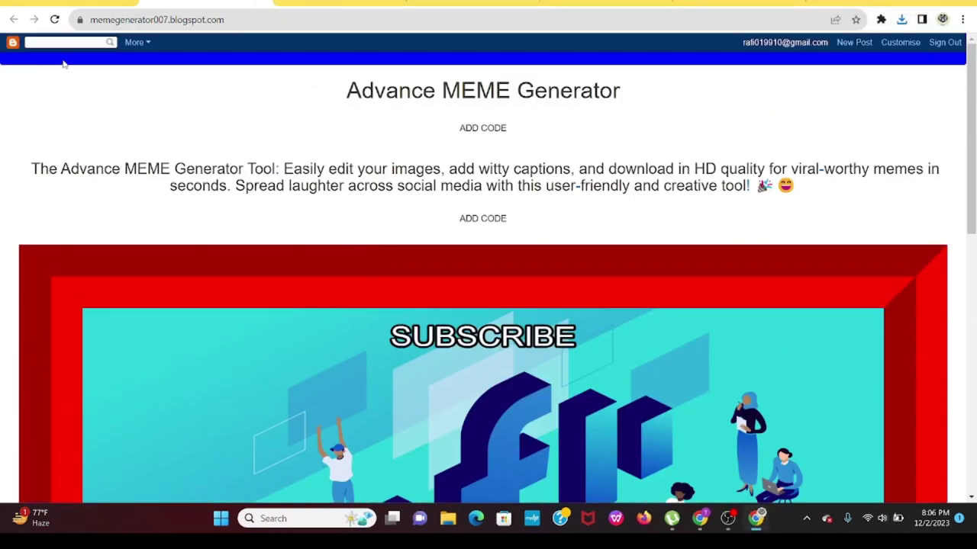
pyautogui.click(67, 41)
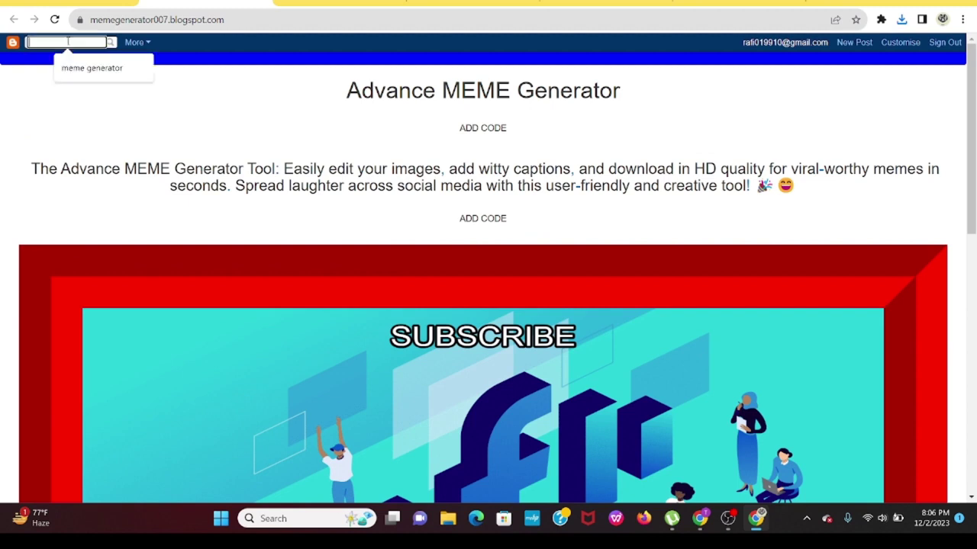
pyautogui.click(41, 127)
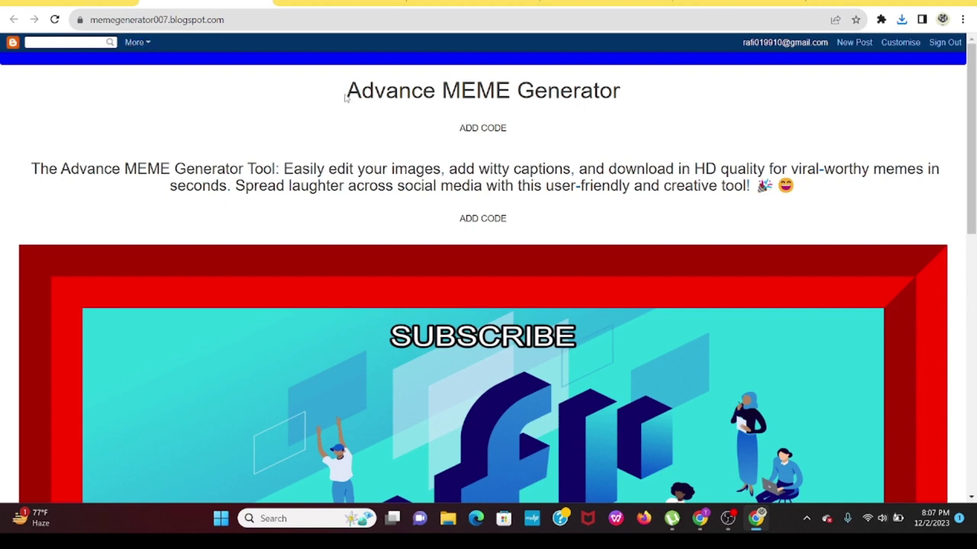
pyautogui.moveTo(345, 97); pyautogui.dragTo(658, 102)
pyautogui.click(693, 103)
pyautogui.scroll(-3, 316, 84)
pyautogui.scroll(-4, 316, 80)
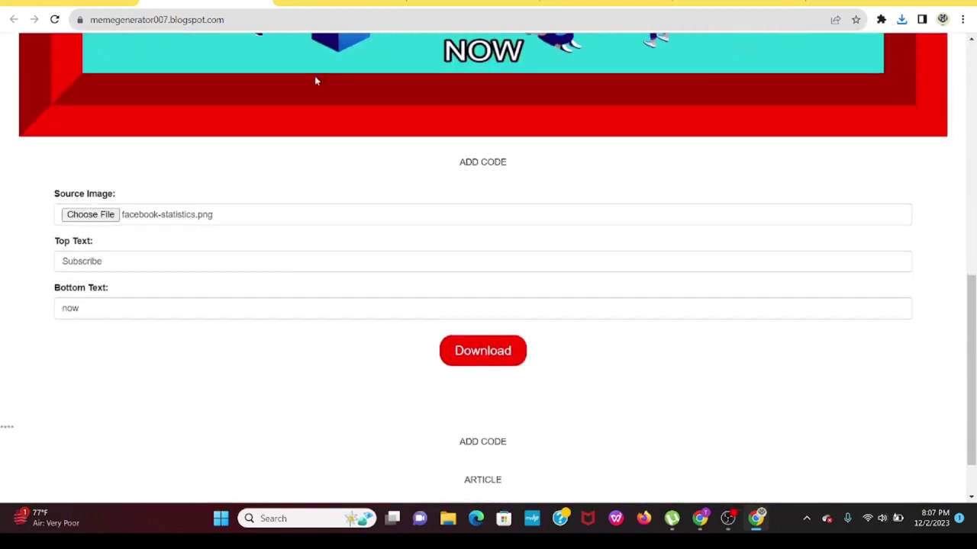
# Examine the copyright footer and the ARTICLE and ADD CODE placeholders below the meme form on the live page
pyautogui.scroll(-1, 443, 150)
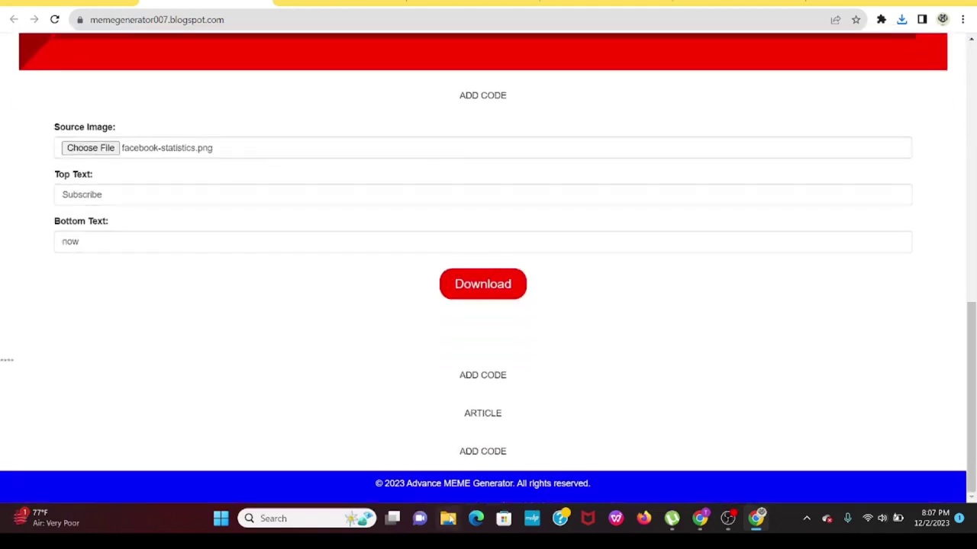
pyautogui.moveTo(592, 485)
pyautogui.mouseDown()
pyautogui.moveTo(371, 482)
pyautogui.moveTo(598, 486)
pyautogui.mouseUp()
pyautogui.click(338, 408)
pyautogui.click(640, 484)
pyautogui.doubleClick(466, 413)
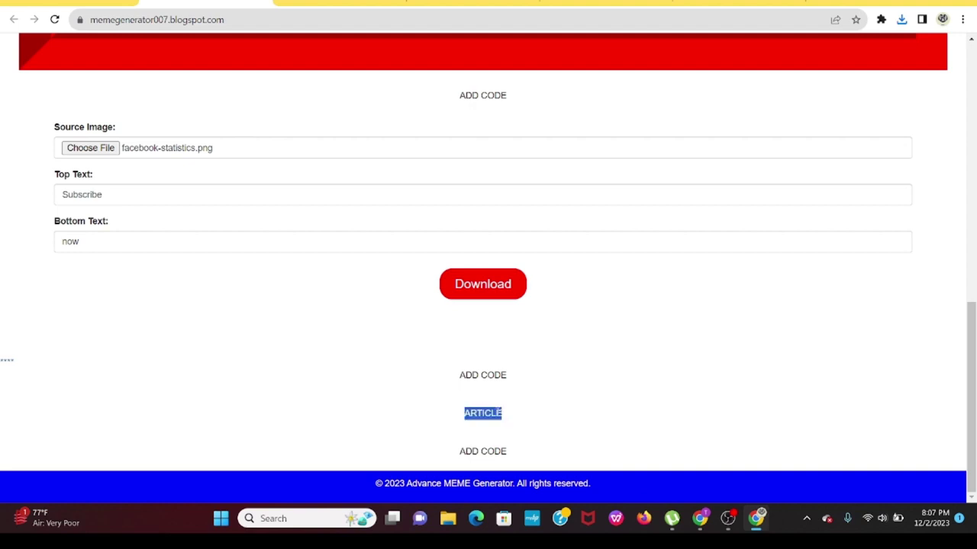
pyautogui.click(465, 413)
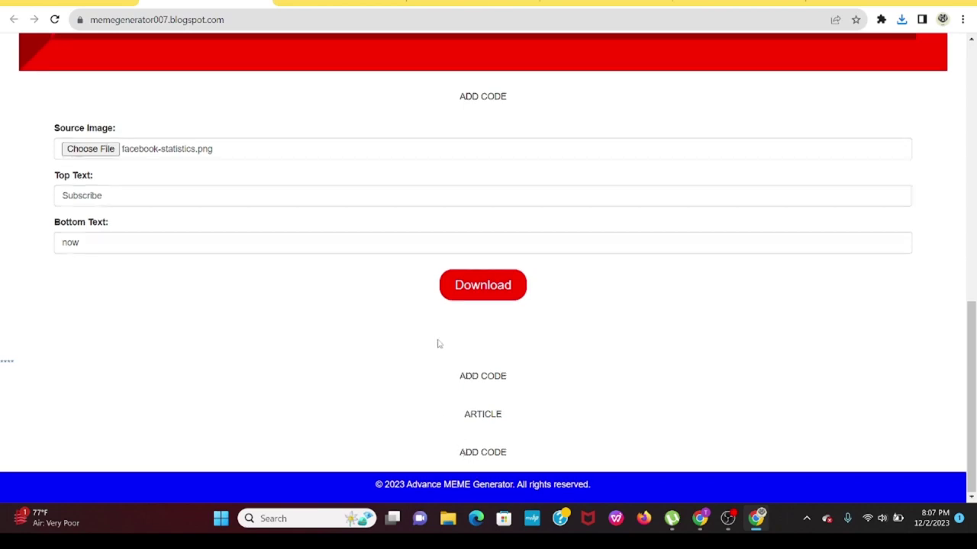
# Review the live page from its heading and tool description through the captioned meme image, and return to the heading
pyautogui.scroll(15, 439, 344)
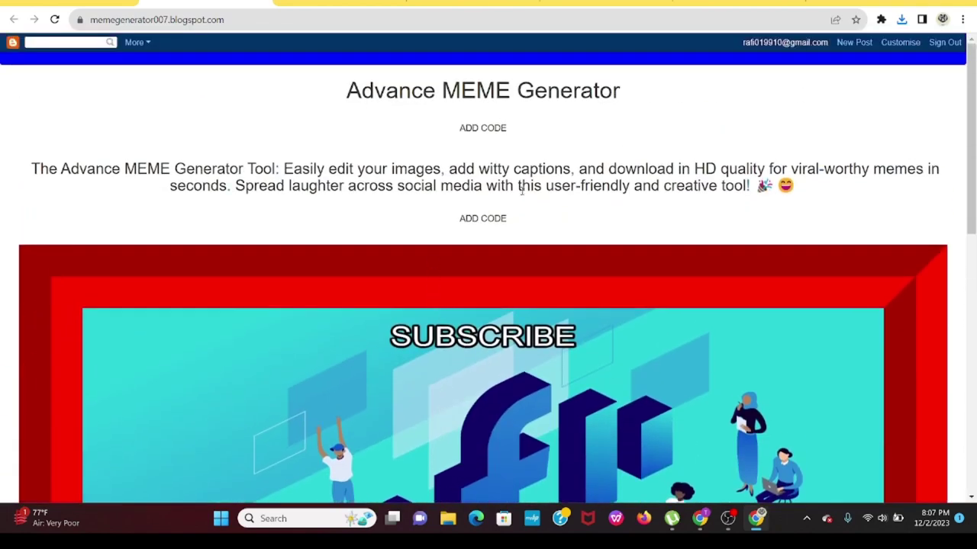
pyautogui.scroll(-1, 522, 191)
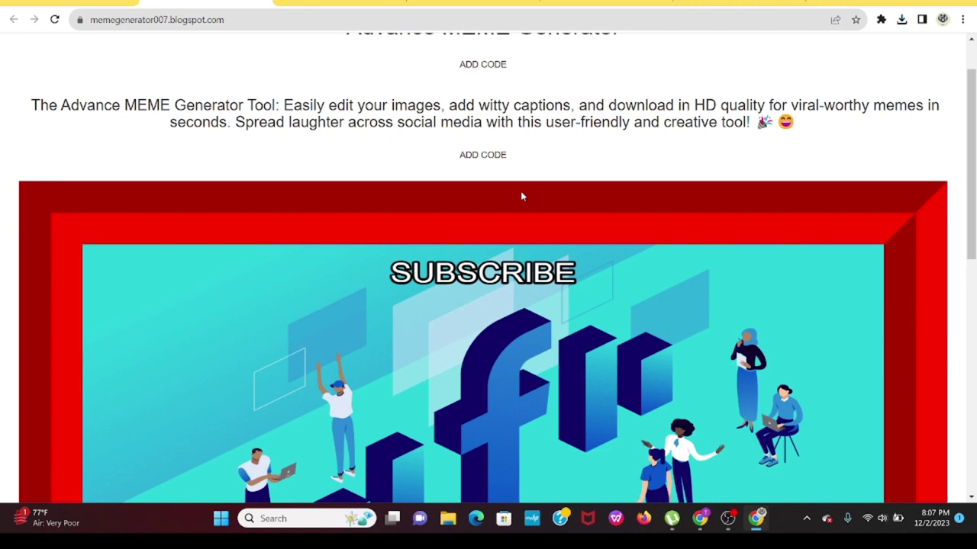
pyautogui.scroll(-8, 522, 197)
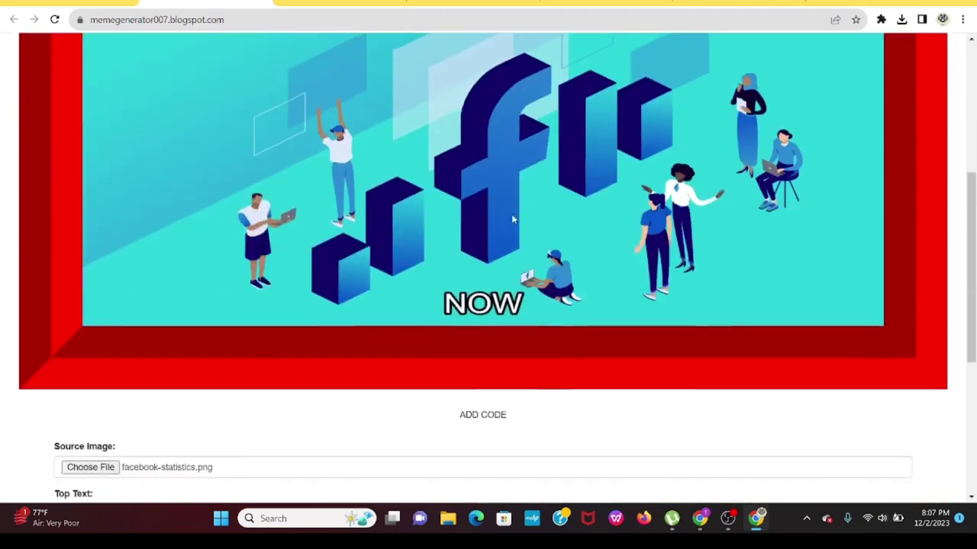
pyautogui.scroll(8, 515, 220)
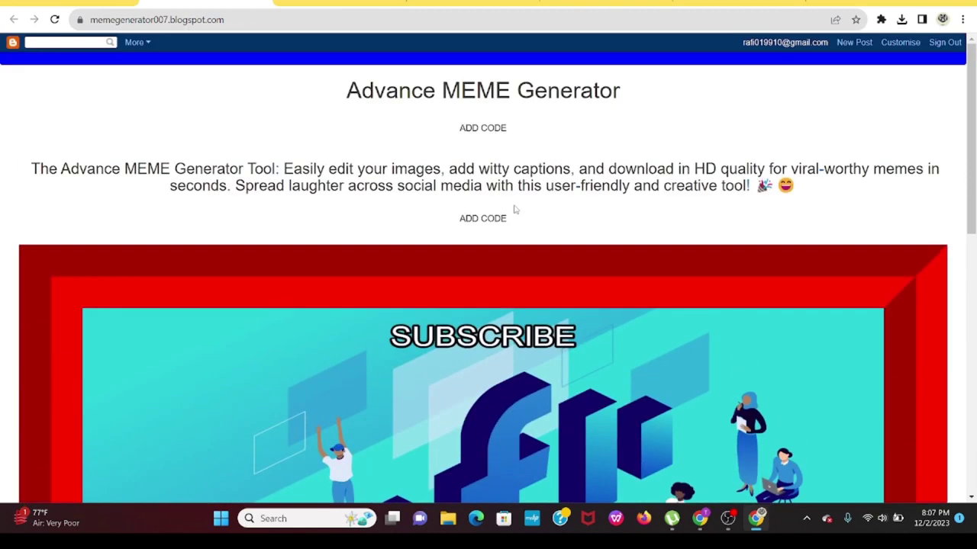